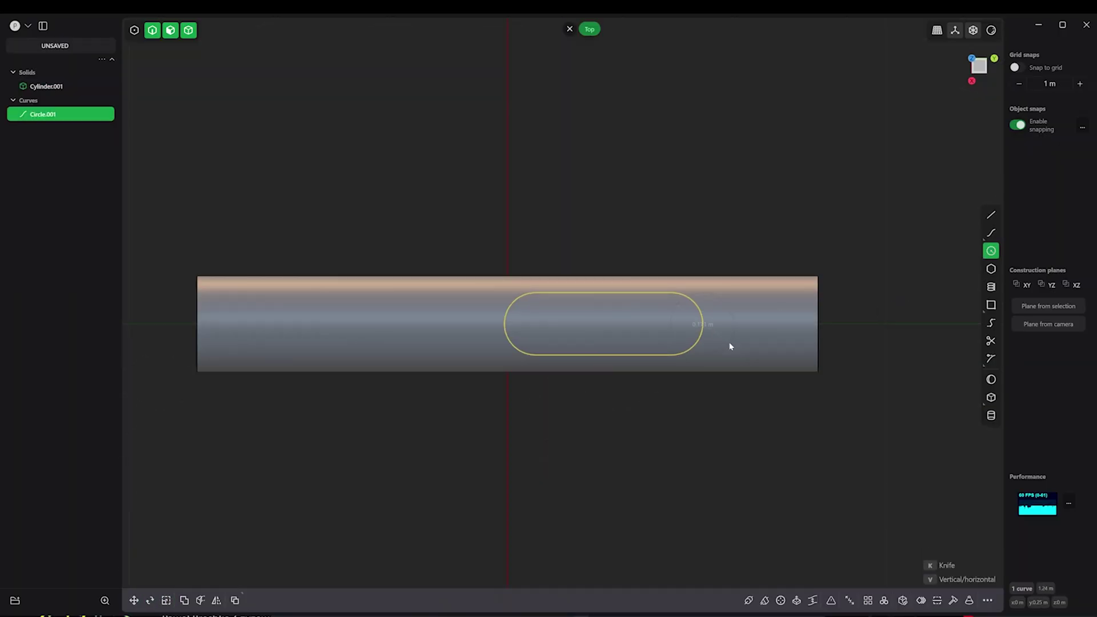
Draw a circle at the cylinder end and extrude-cut it into the tuner cylinder.
left_click(766, 324)
left_click(799, 324)
key("g")
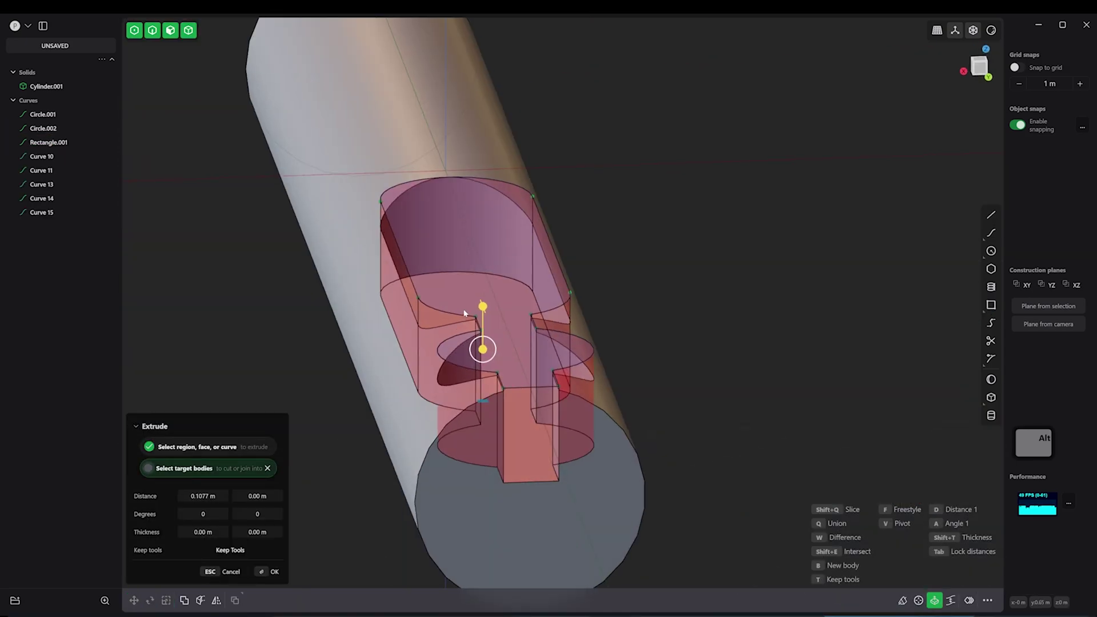
key("Return")
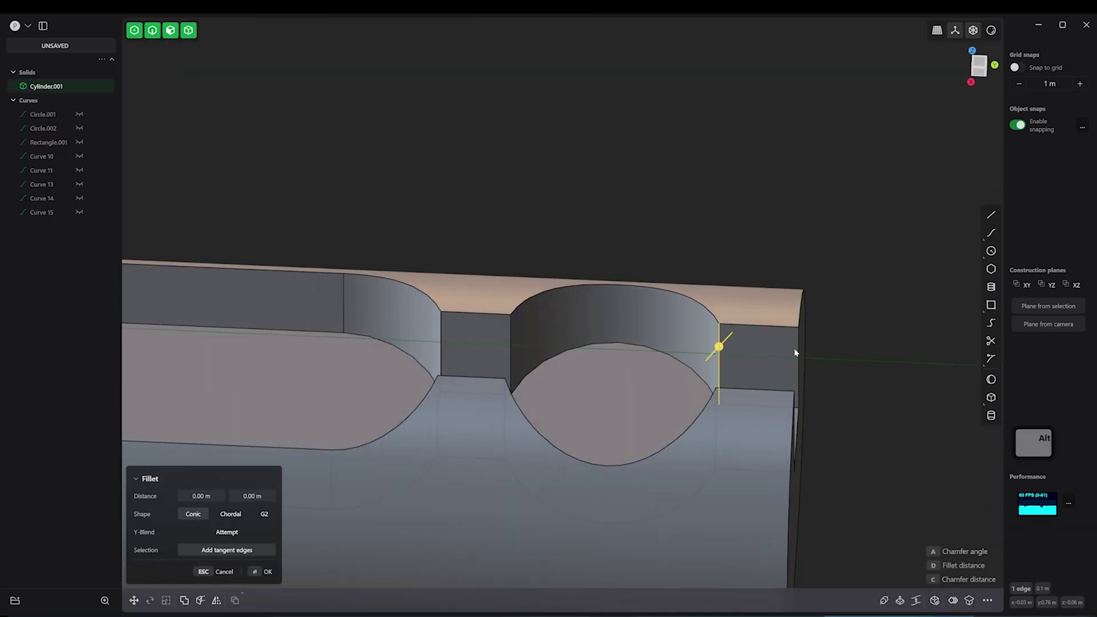
Fillet the notch edges and the knurled end-face edges with a smooth G2 rounding.
middle_click_drag(794, 332, 566, 301)
left_click_drag(566, 301, 505, 310)
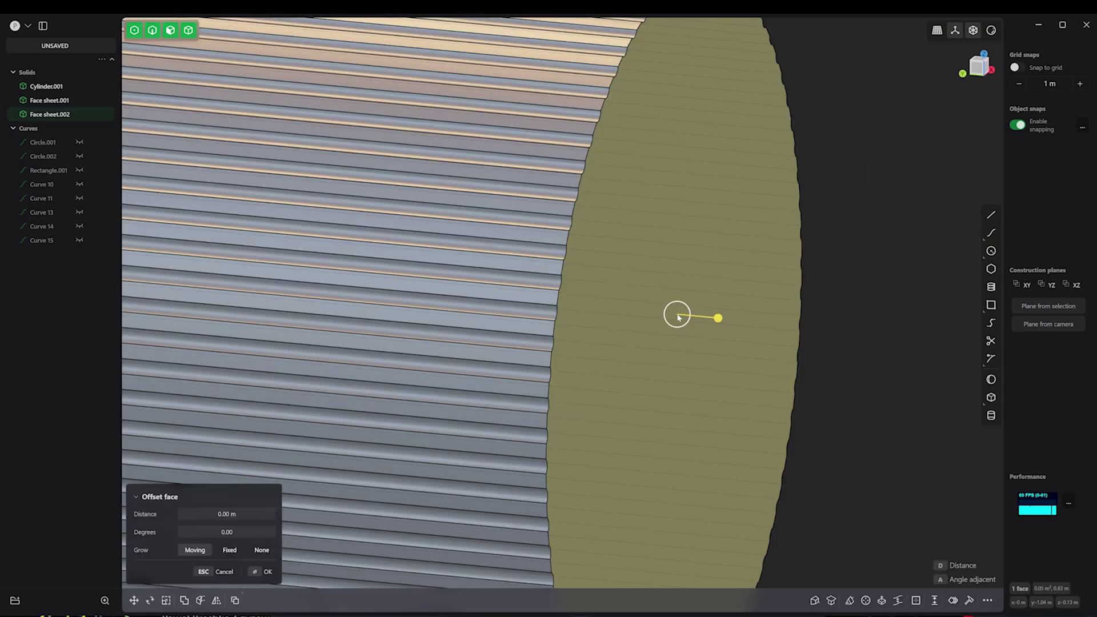
left_click(679, 314)
left_click_drag(792, 139, 809, 139)
left_click(269, 537)
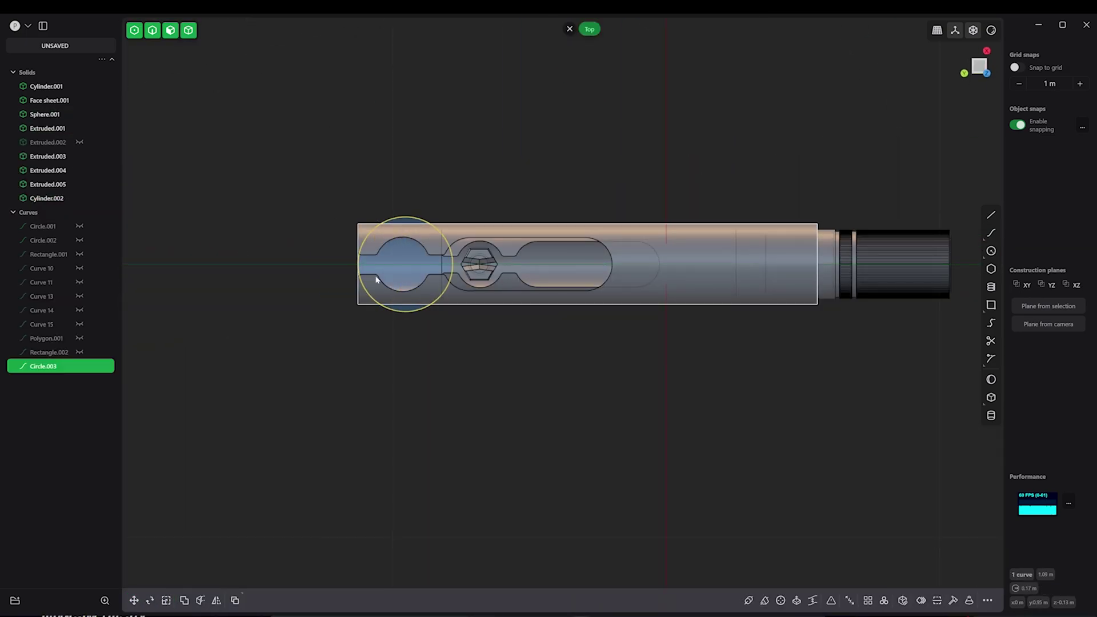
Copy the circle to the right end, delete the leftover piece and union the three body solids.
key("ctrl+d")
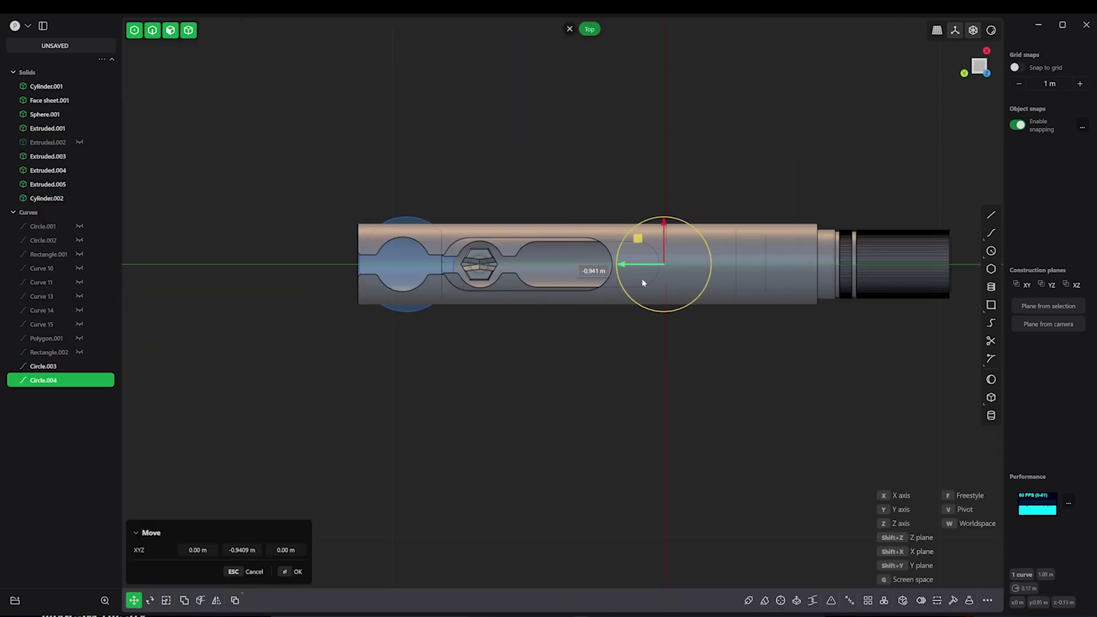
left_click(693, 284)
left_click(698, 301)
key("Delete")
left_click_drag(604, 299, 462, 345)
key("shift+equal")
Select the remaining circle and offset a face of the tuner.
left_click(617, 411)
middle_click_drag(617, 411, 696, 264)
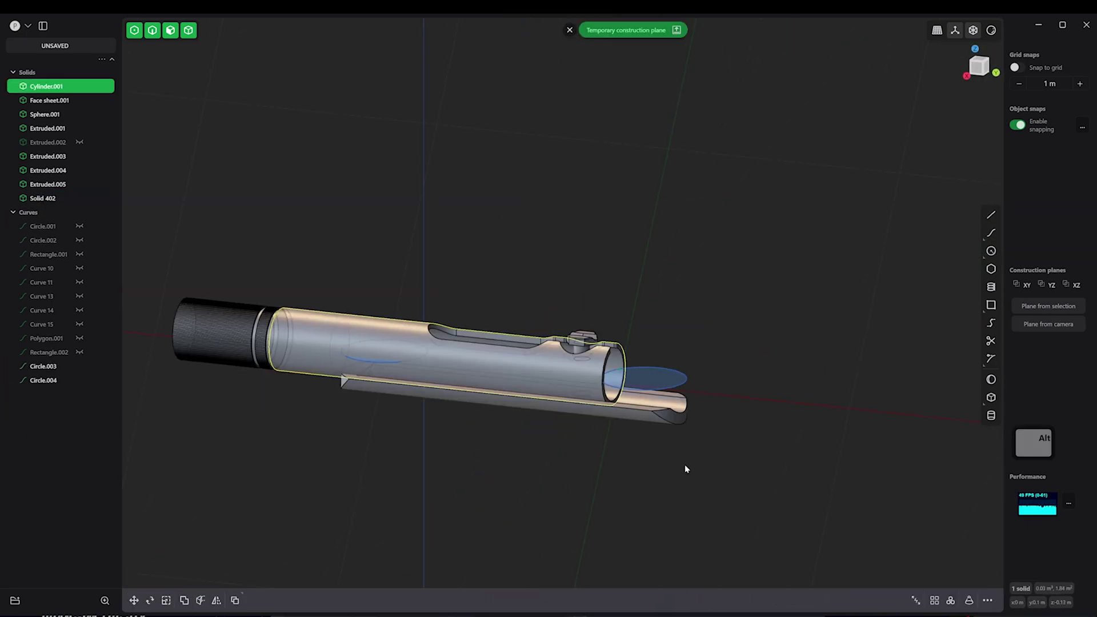
middle_click_drag(684, 465, 586, 385)
key("o")
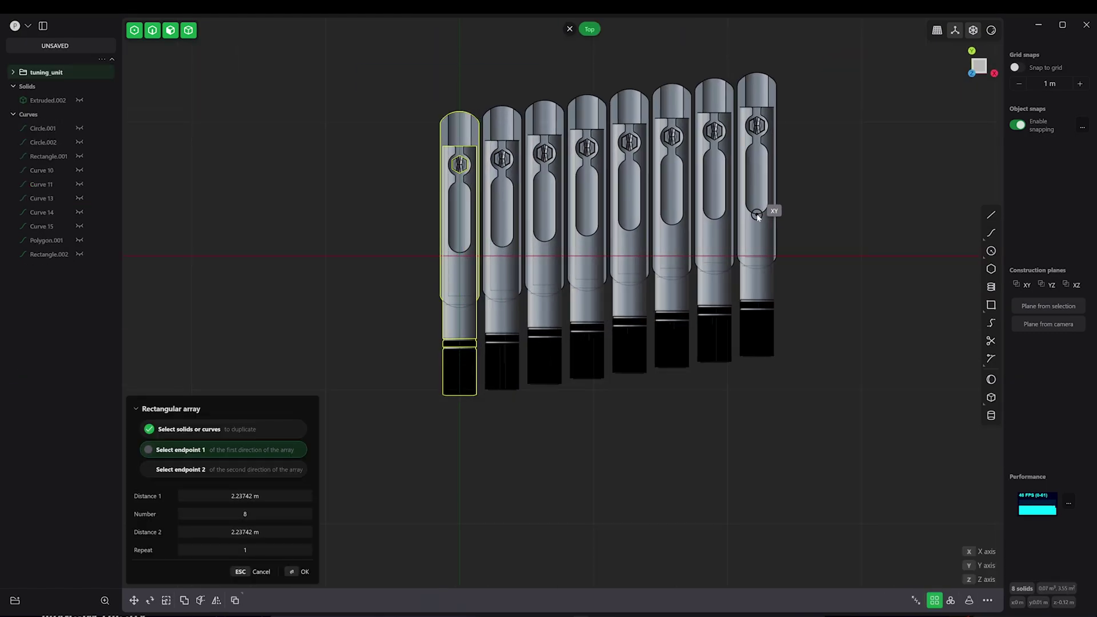
scroll(642, 233, "down", 3)
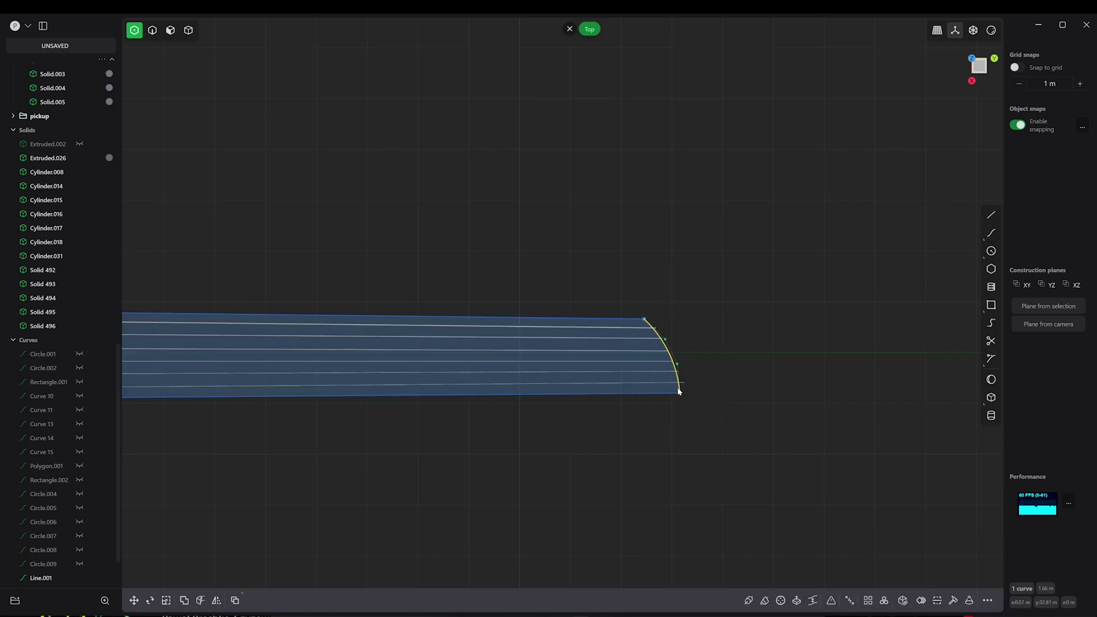
Confirm the neck loft surface and finish the first body curve.
key("Return")
scroll(598, 436, "down", 3)
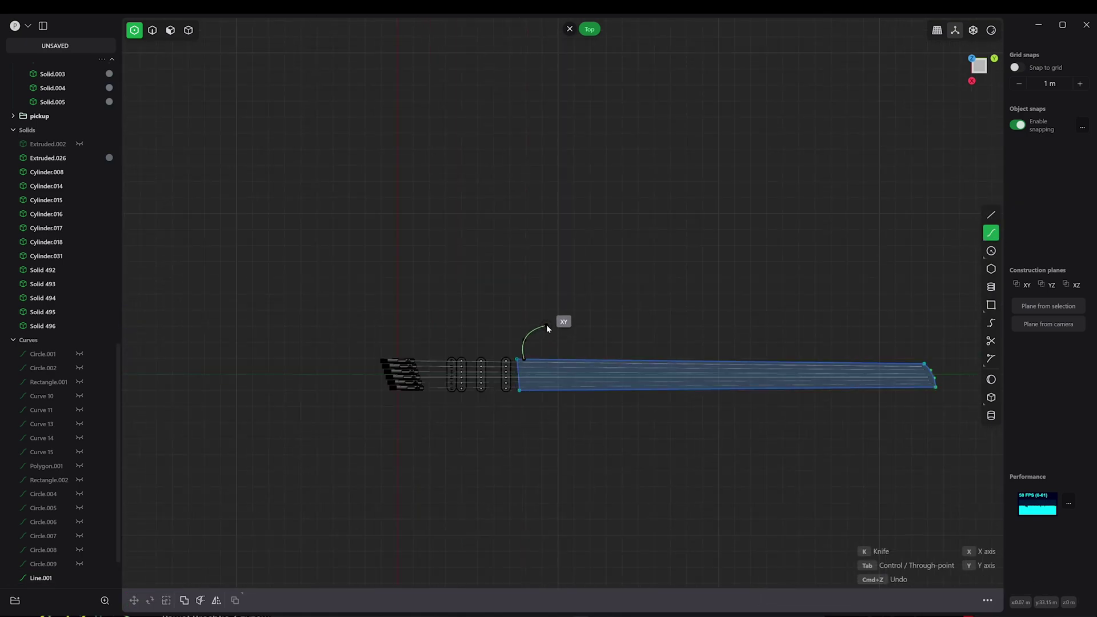
left_click(600, 314)
scroll(574, 316, "up", 3)
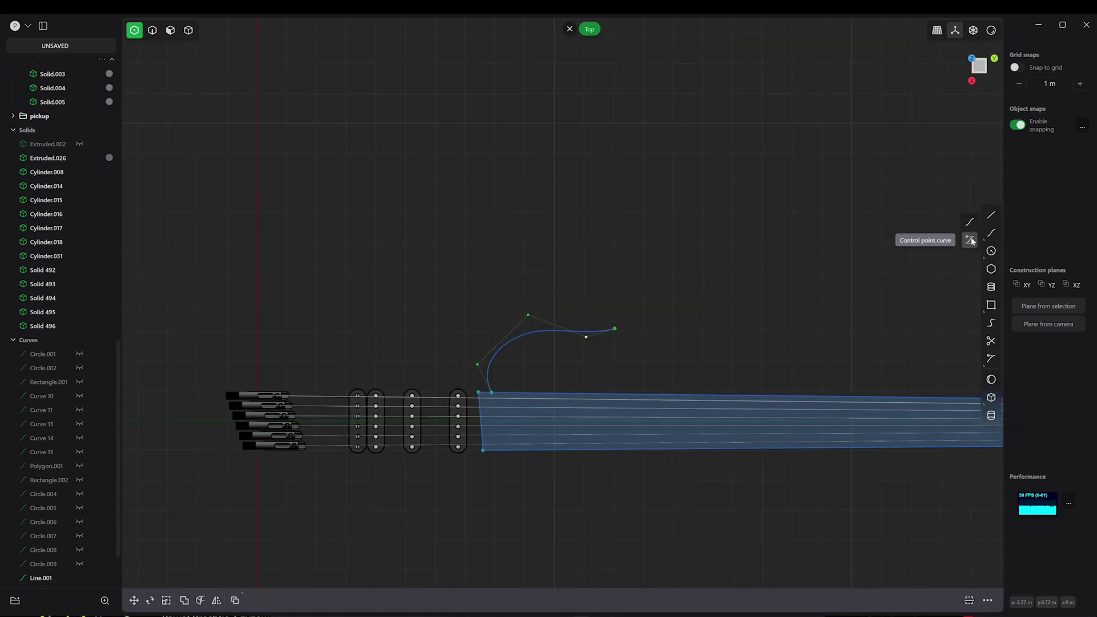
key("Return")
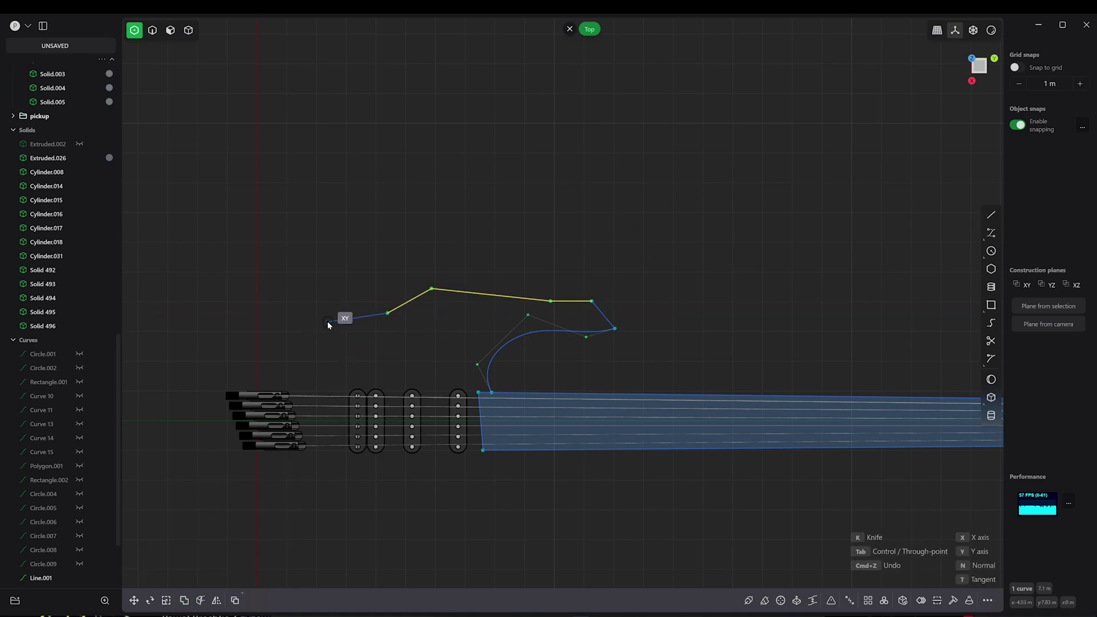
Complete the upper body outline curve and pull its upper-left lobe inward.
scroll(476, 280, "left", 5)
left_click(377, 476)
key("Return")
scroll(377, 475, "down", 3)
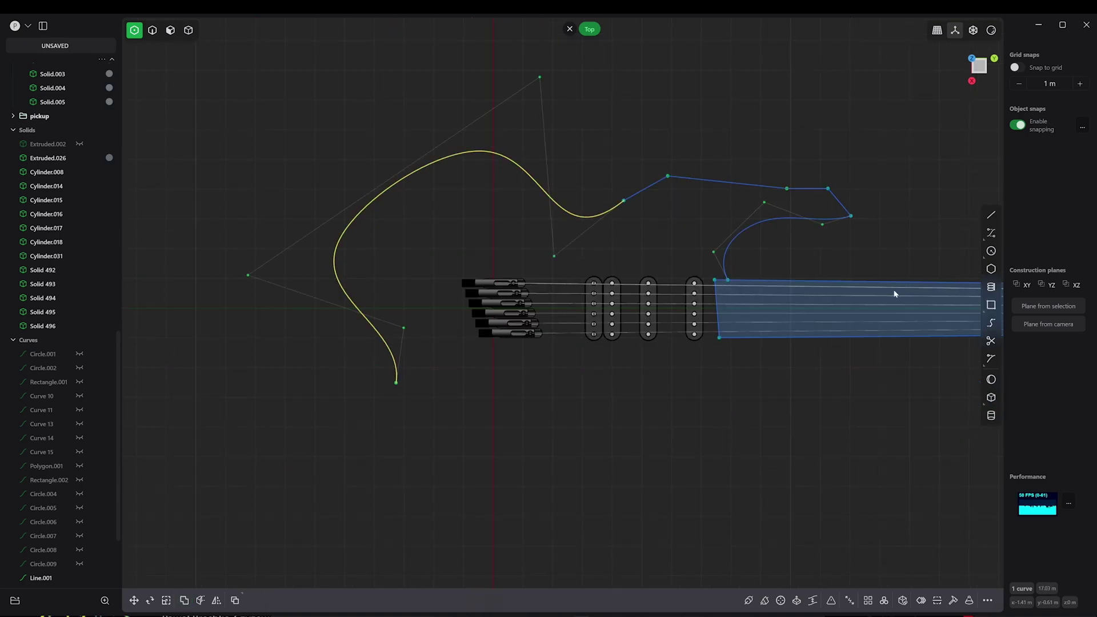
left_click_drag(382, 218, 536, 184)
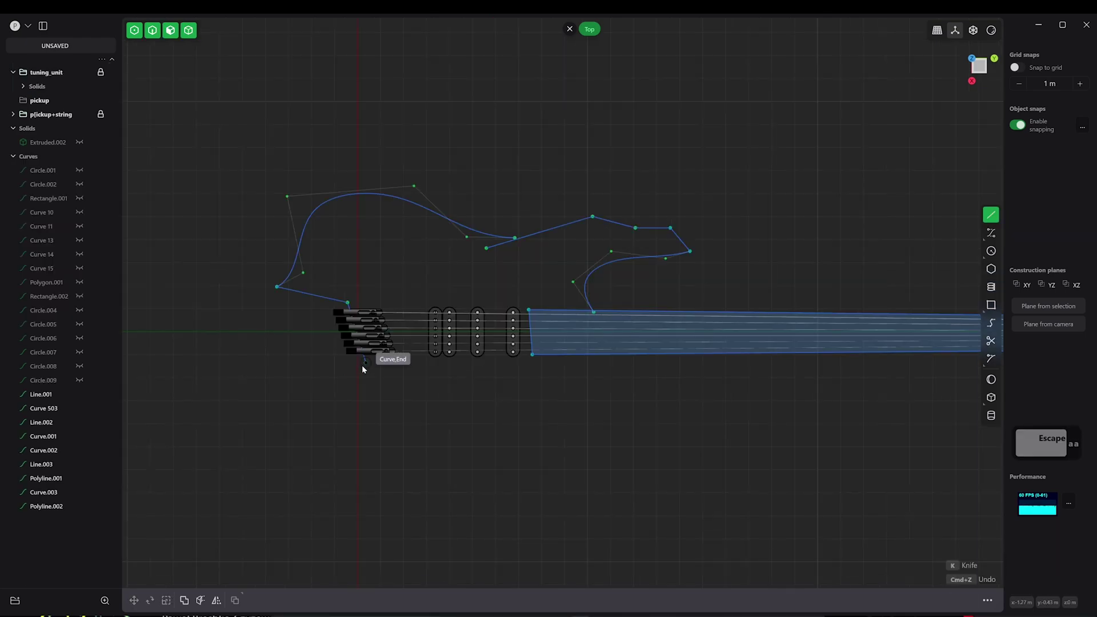
Draw the lower body outline: a short angled line, a curved edge and an angled neck edge.
left_click(364, 362)
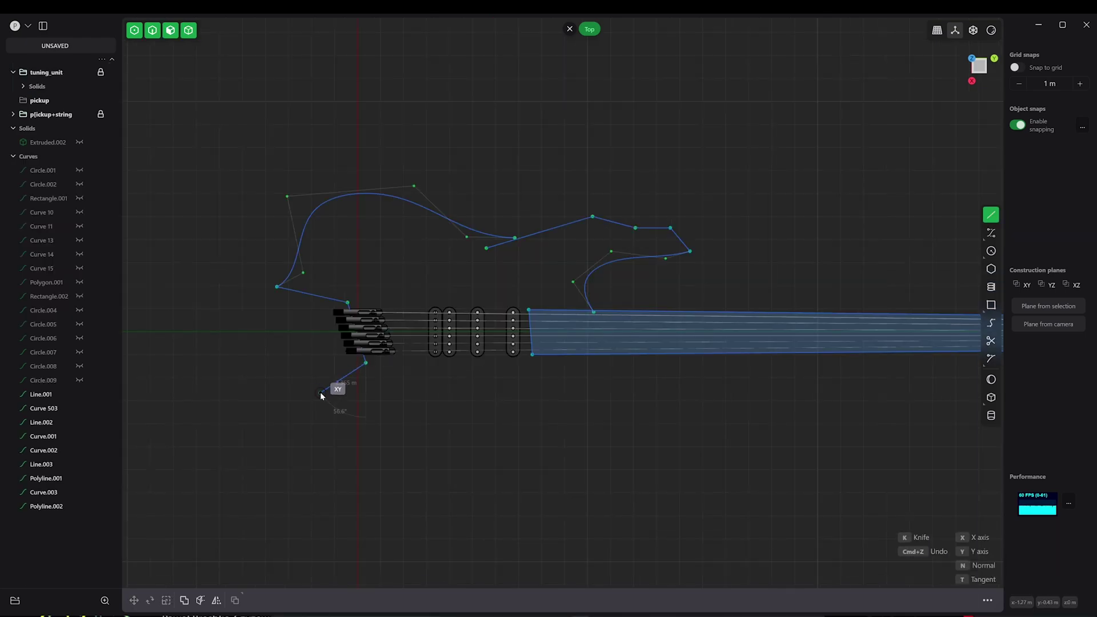
left_click(320, 392)
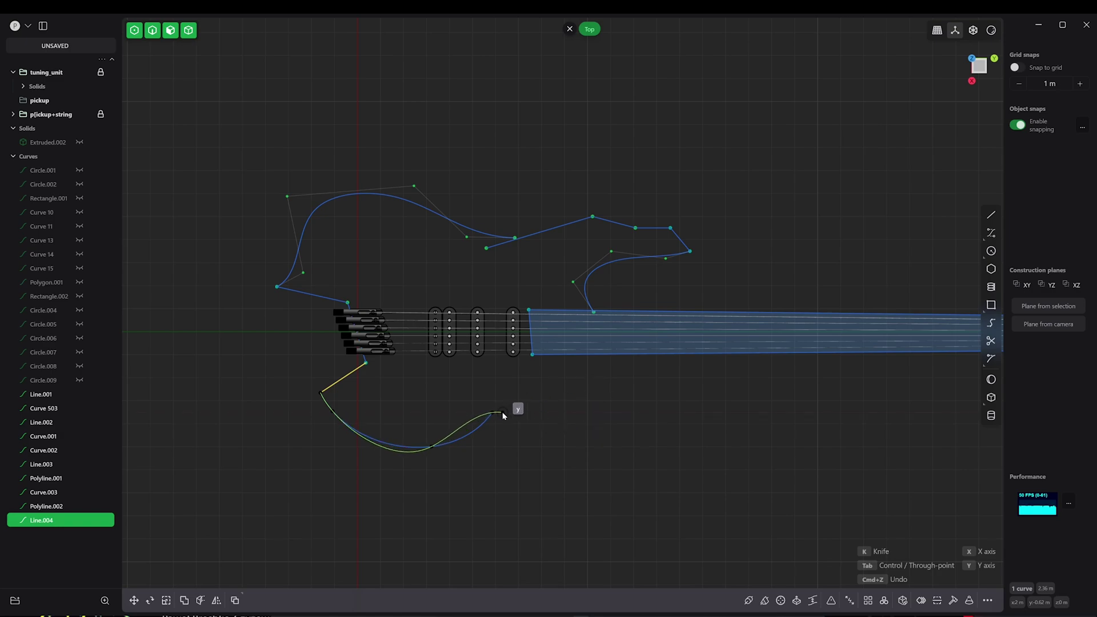
double_click(515, 427)
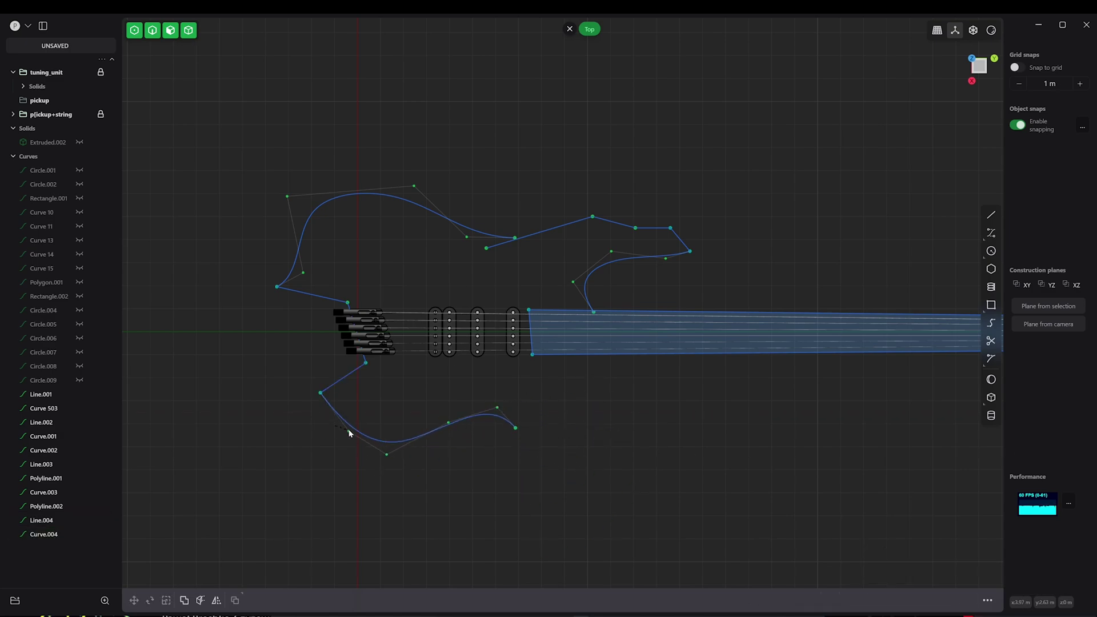
scroll(463, 419, "down", 1)
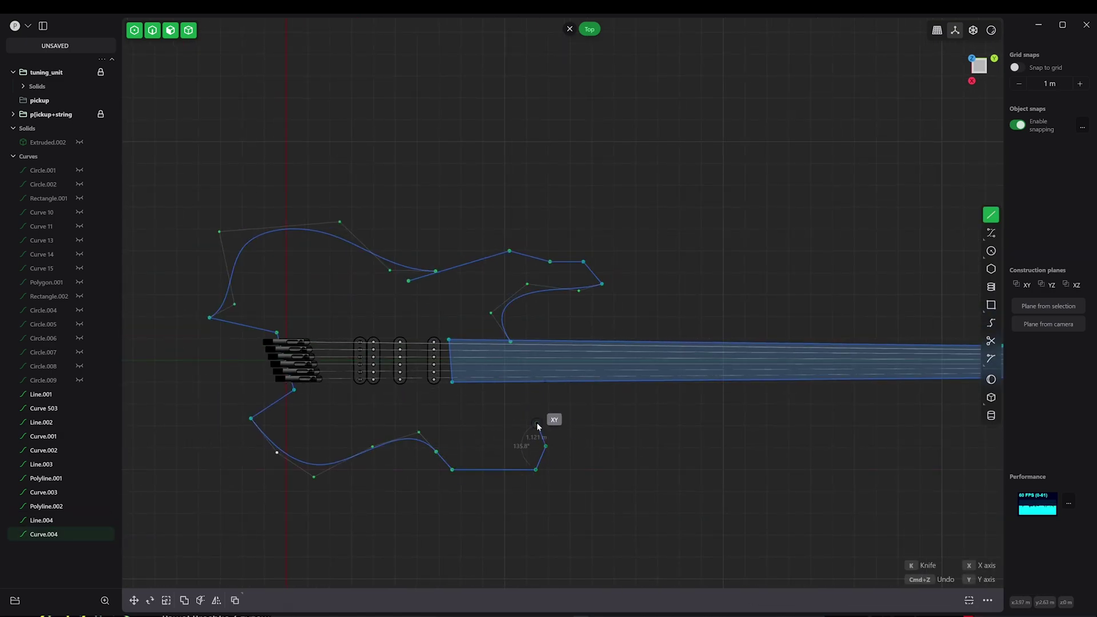
double_click(510, 379)
Move the lower body curves into place and select the junction point between two curves.
key("g")
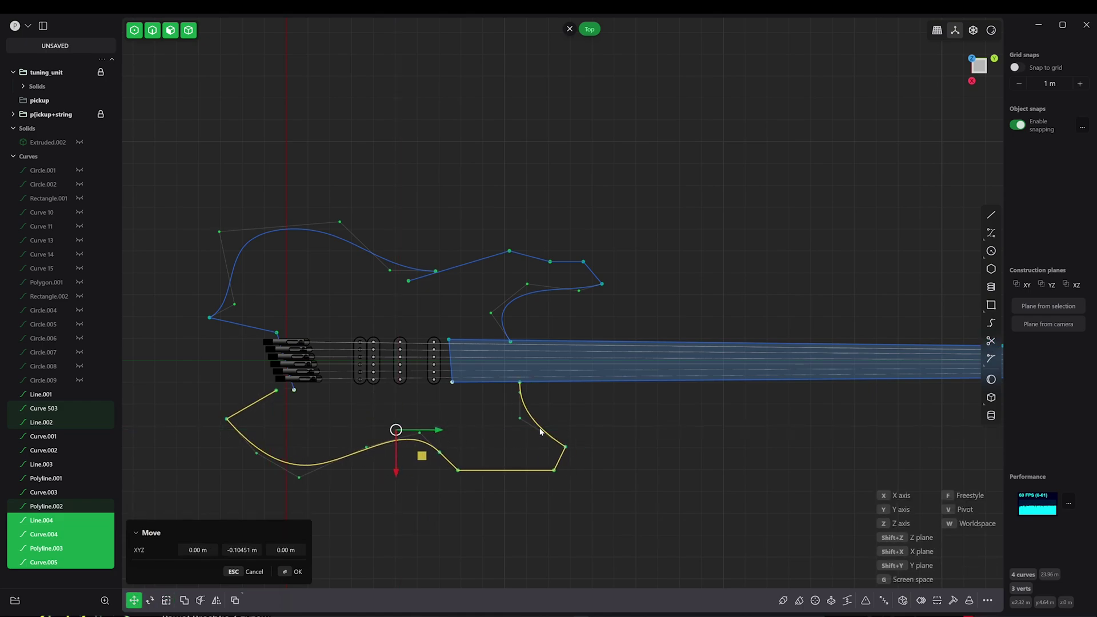
scroll(619, 369, "down", 1)
key("Return")
key("1")
left_click(450, 453)
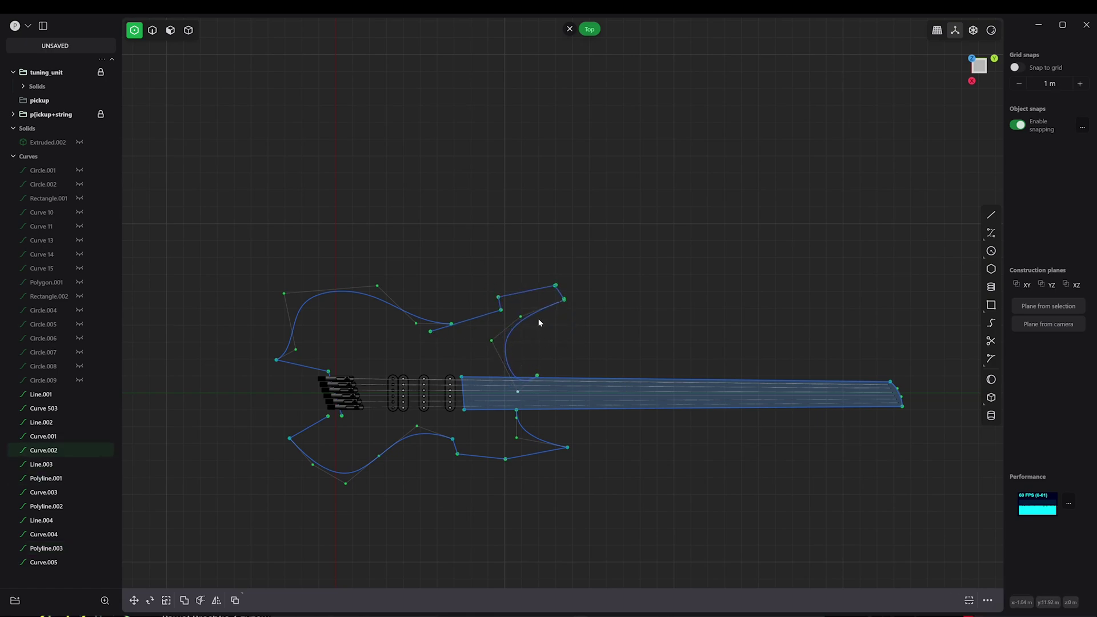
Shift the upper body curve to the right and lower the points of the lower curve.
key("g")
key("Return")
left_click_drag(274, 430, 472, 494)
key("g")
key("Return")
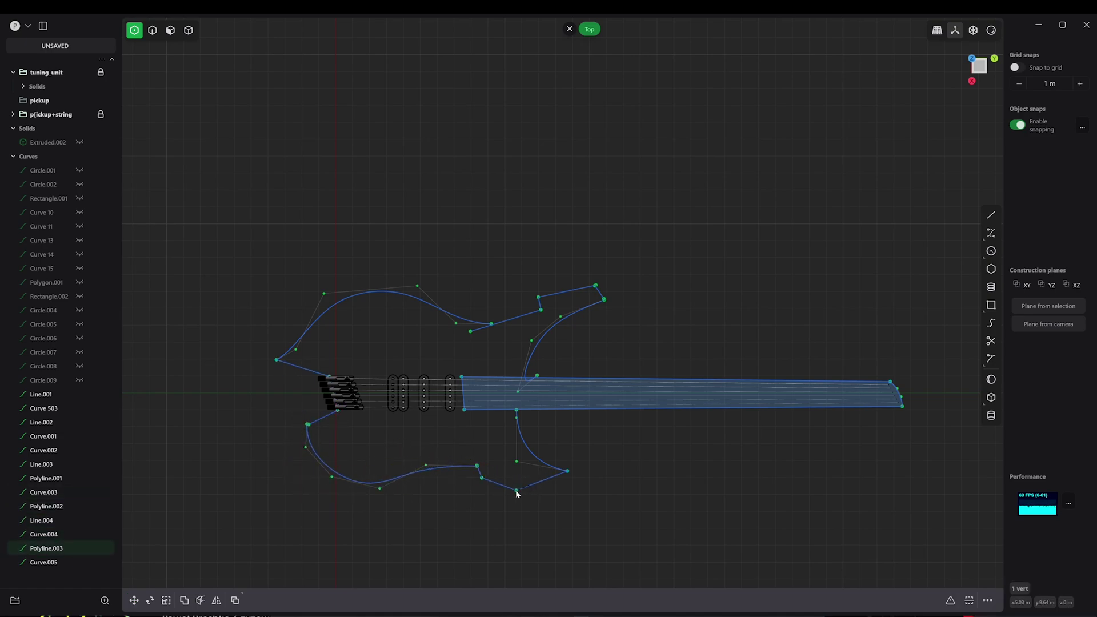
scroll(457, 489, "up", 5)
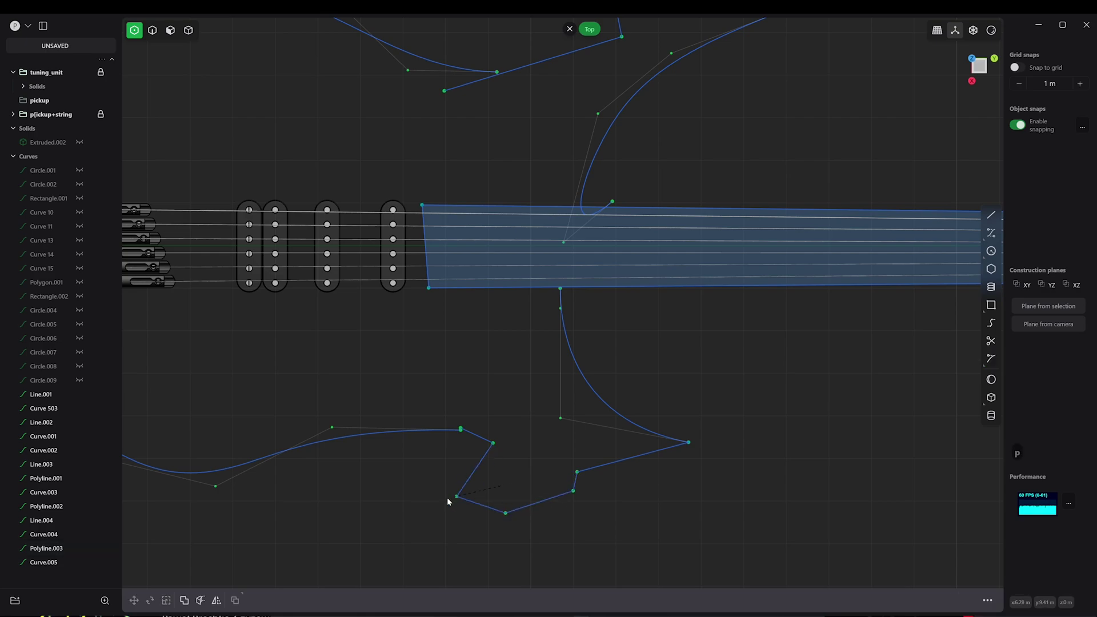
scroll(448, 501, "down", 6)
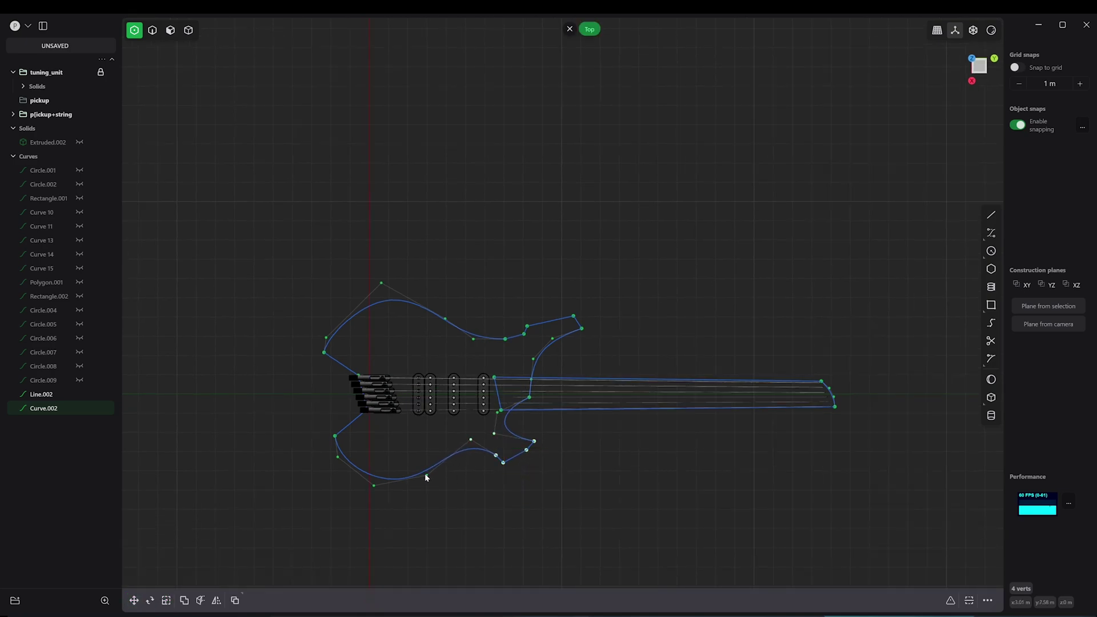
scroll(356, 423, "up", 3)
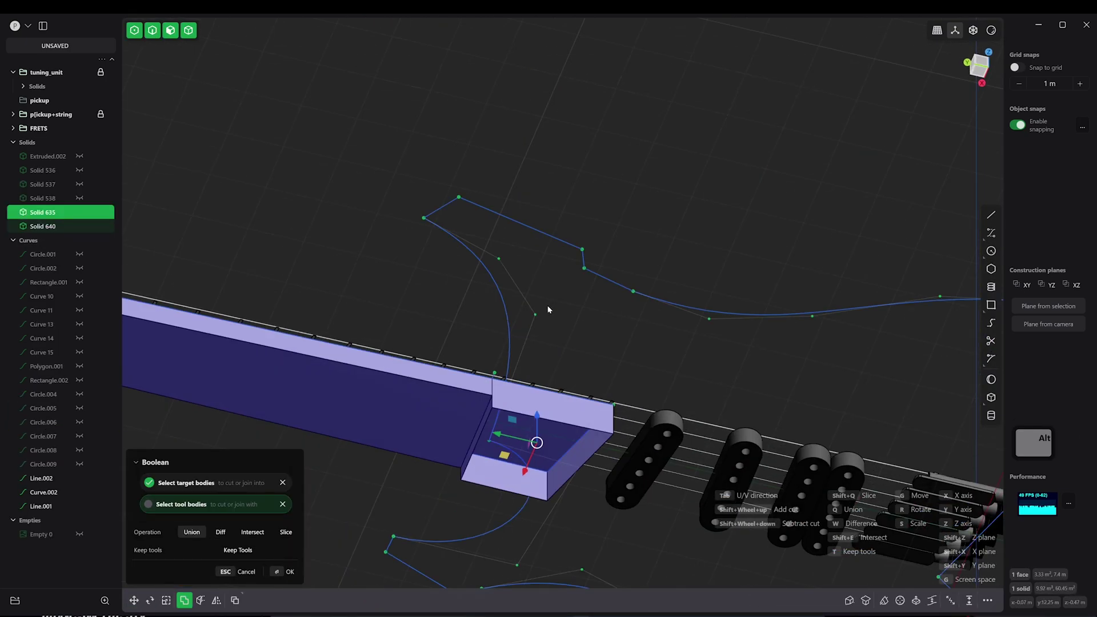
Round the neck edge to about 0.41 m and finish the new body outline curve.
key("f")
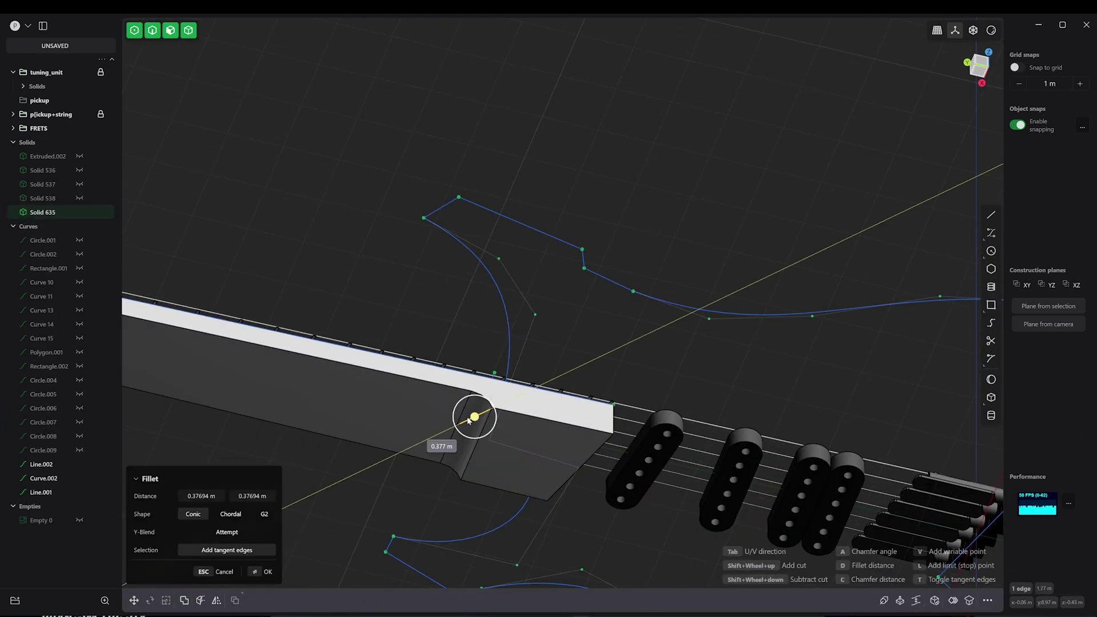
left_click_drag(473, 412, 422, 477)
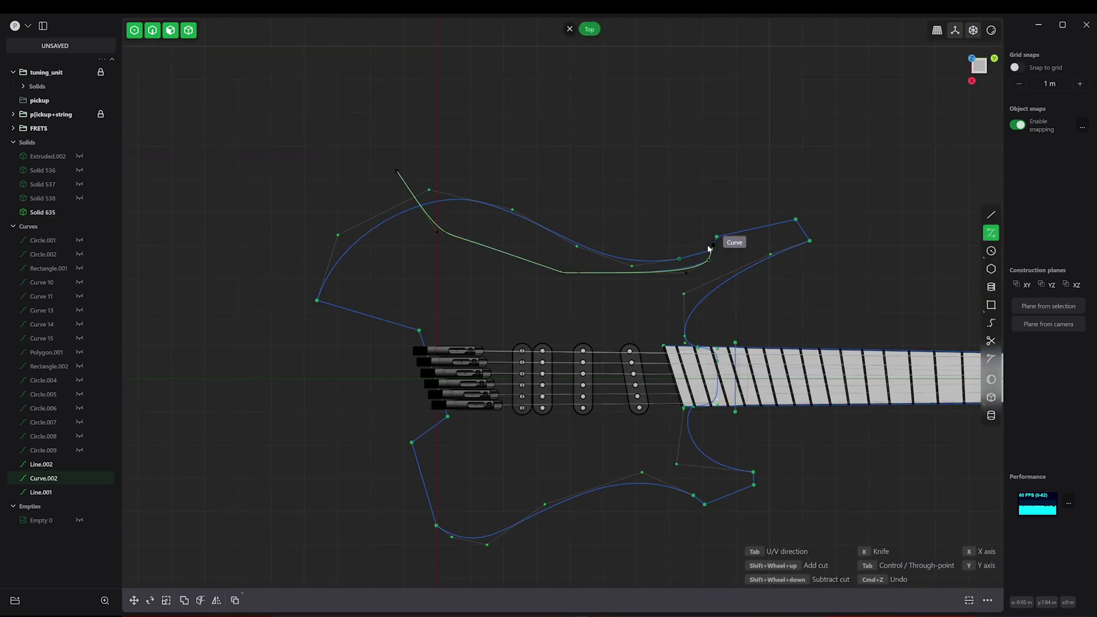
double_click(711, 245)
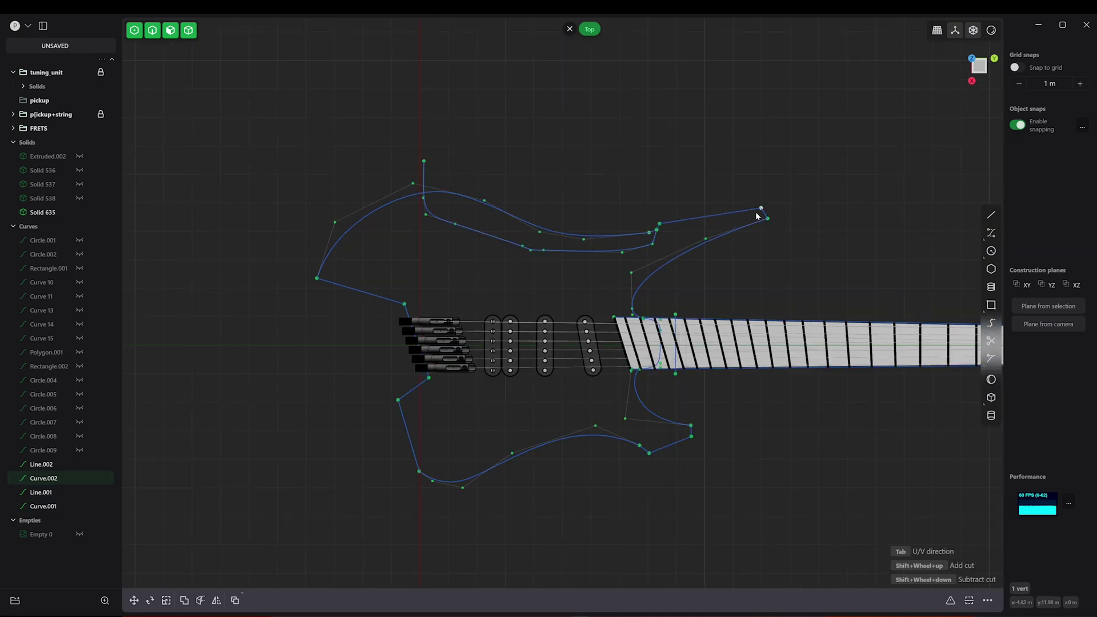
scroll(692, 216, "up", 2)
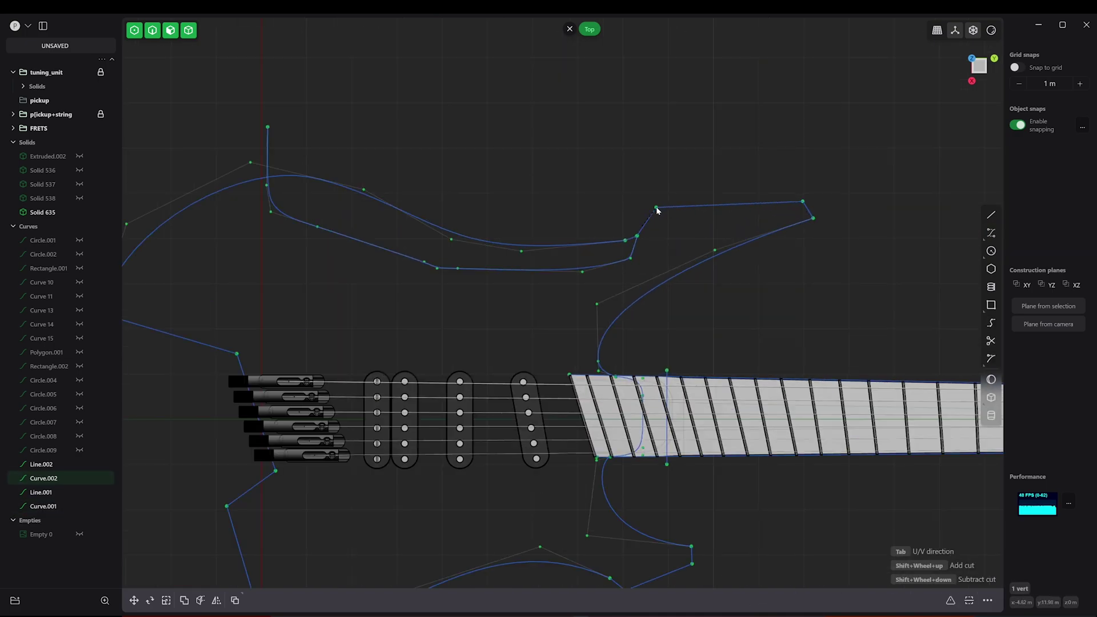
Draw the horn outline curve from the horn vertex and rotate it into place.
key("c")
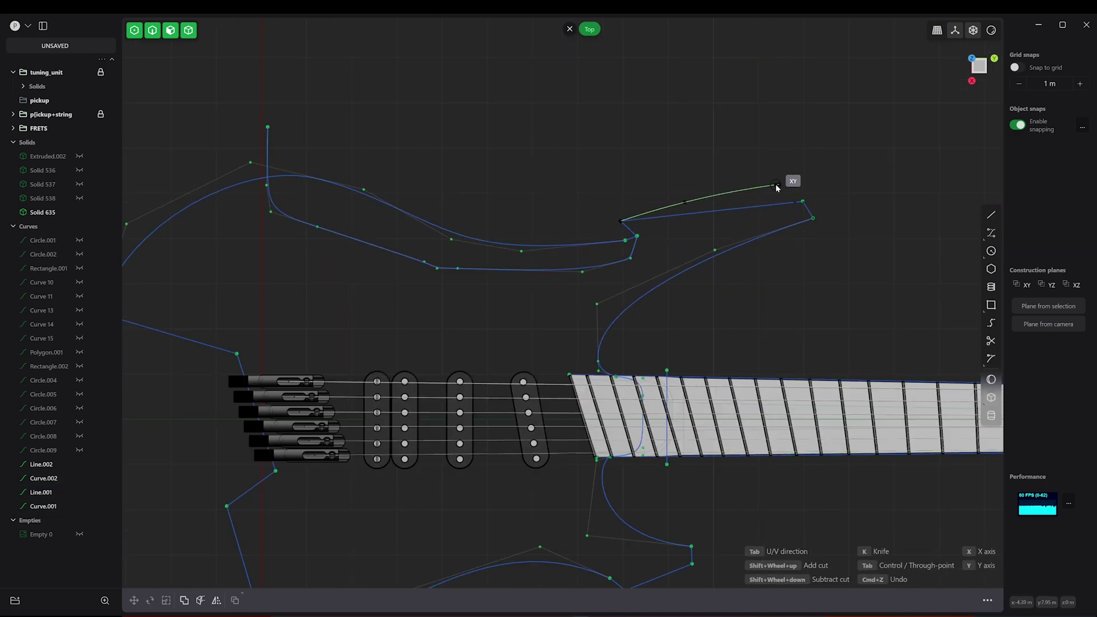
left_click(847, 197)
scroll(551, 438, "up", 1)
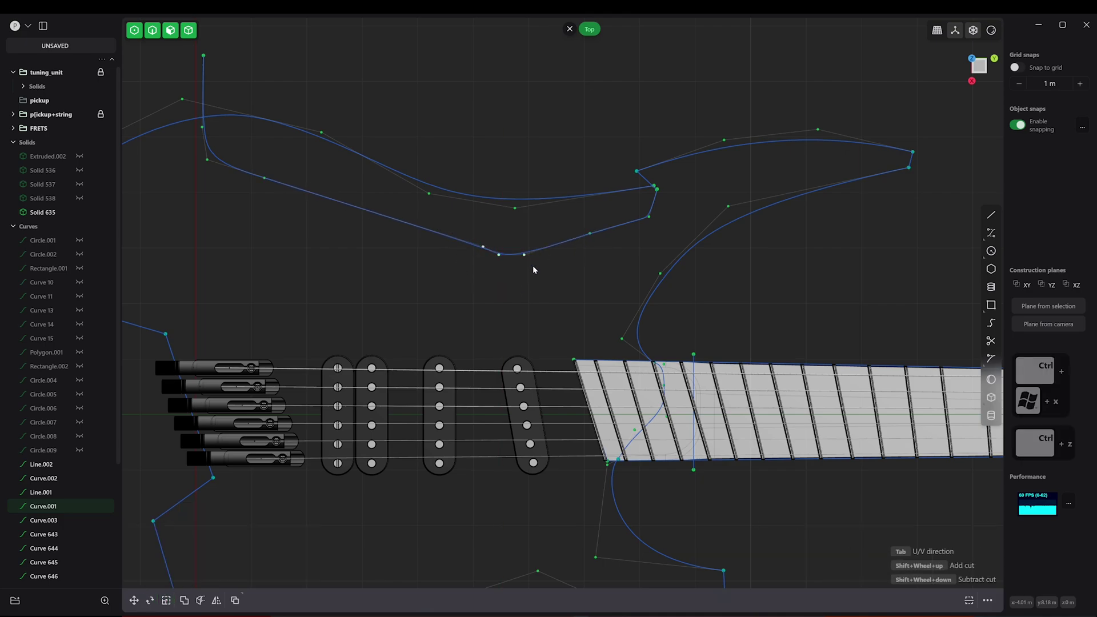
key("r")
left_click(583, 283)
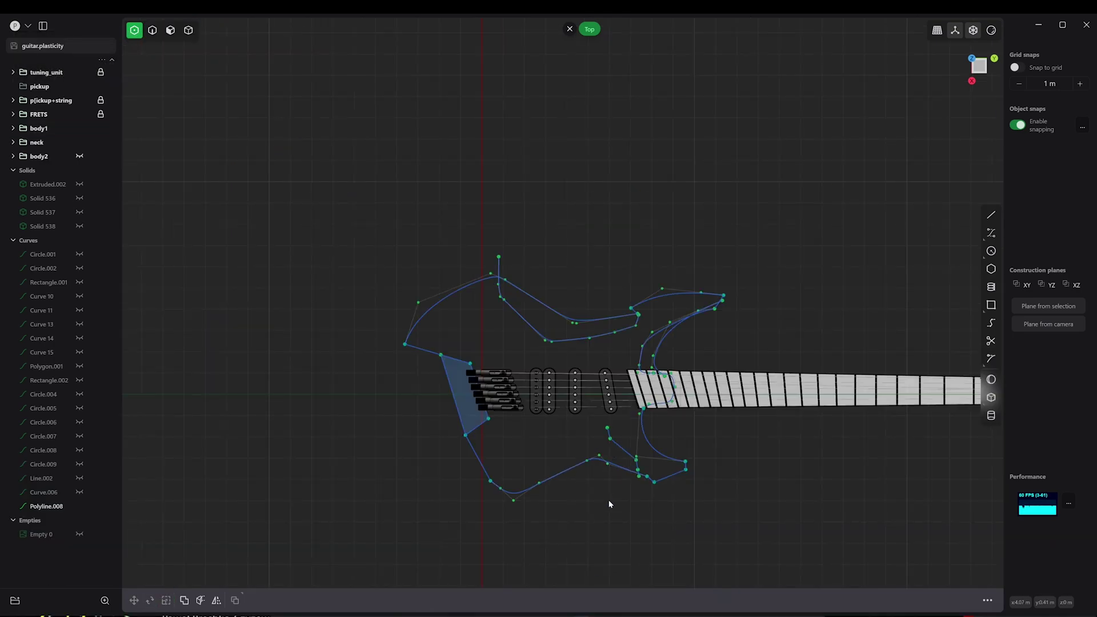
Move the wedge polyline's vertices and draw a line ending on the curve end.
scroll(609, 504, "down", 1)
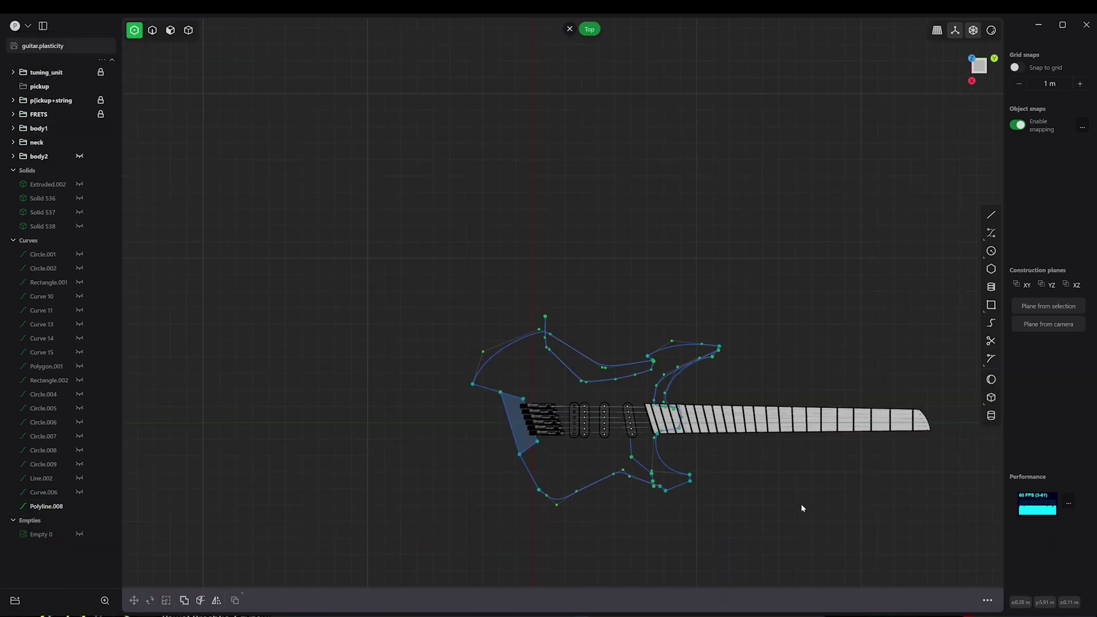
left_click_drag(628, 471, 675, 501)
key("Escape")
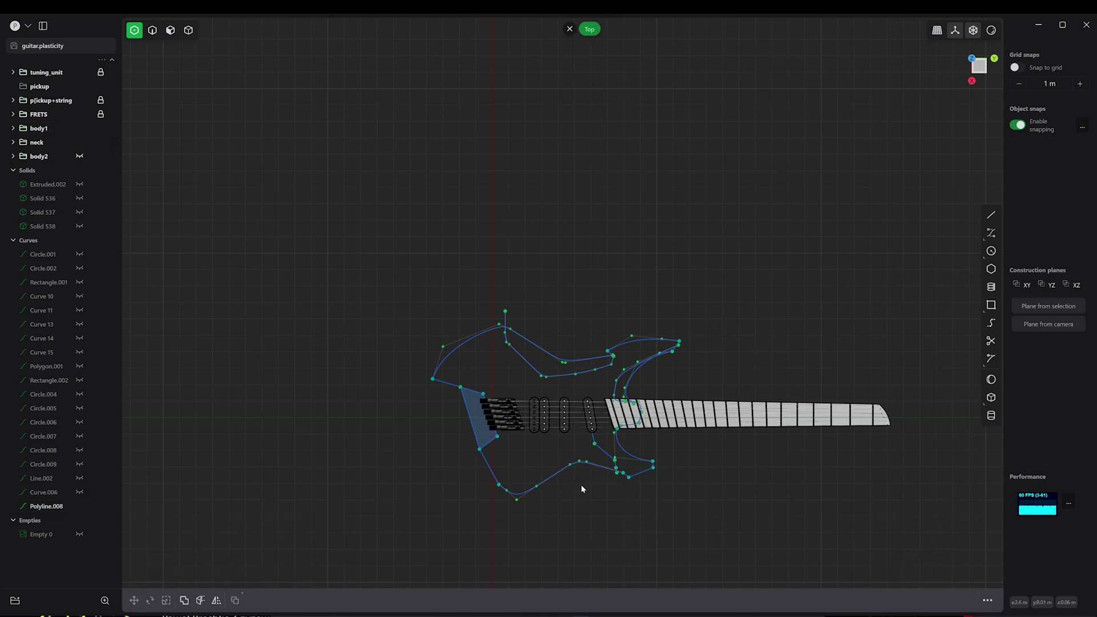
scroll(487, 487, "up", 4)
key("l")
left_click(479, 469)
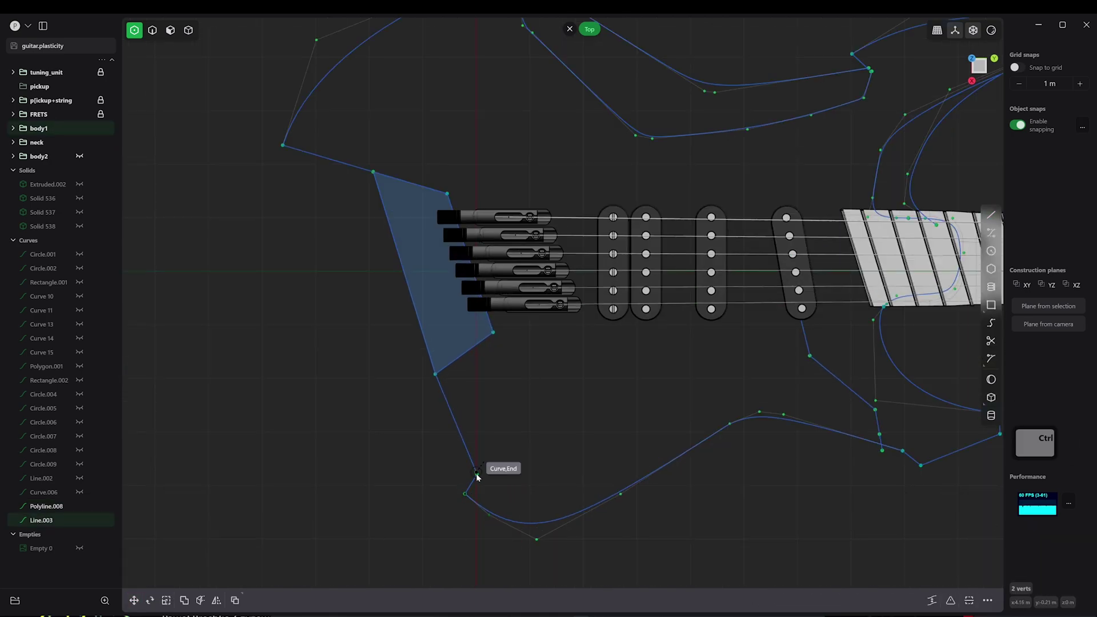
scroll(608, 507, "down", 4)
scroll(595, 491, "up", 8)
scroll(803, 341, "down", 3)
Join the three curves into one outline and fill it with a face.
key("j")
scroll(404, 358, "down", 5)
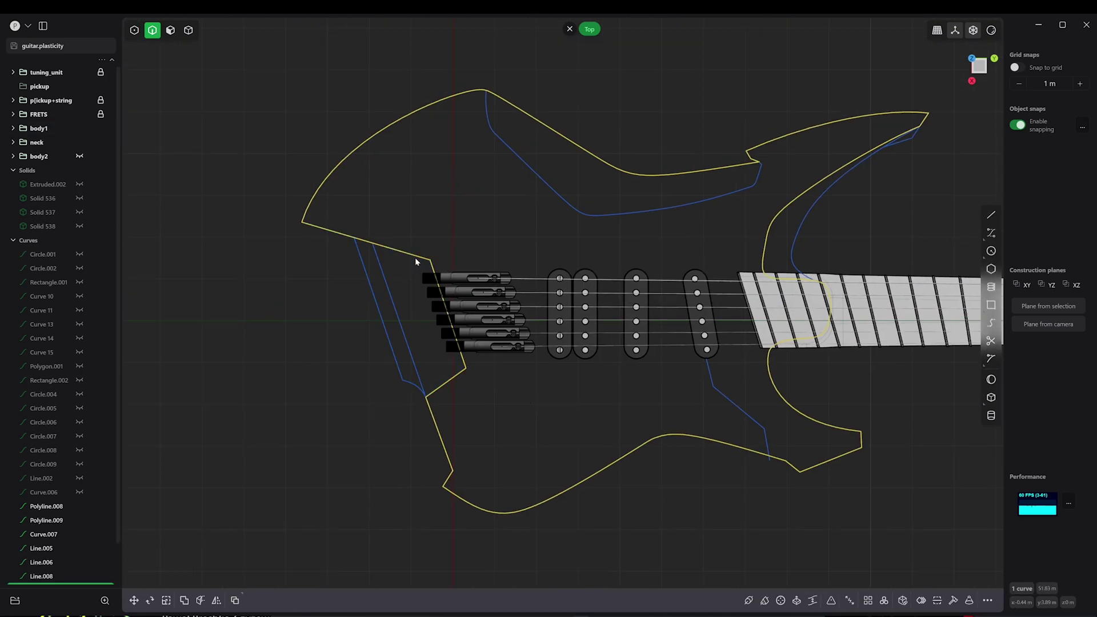
key("shift+f")
key("Return")
middle_click_drag(660, 392, 636, 443)
Thicken the body face into a solid and subtract one body from the other.
key("ctrl+t")
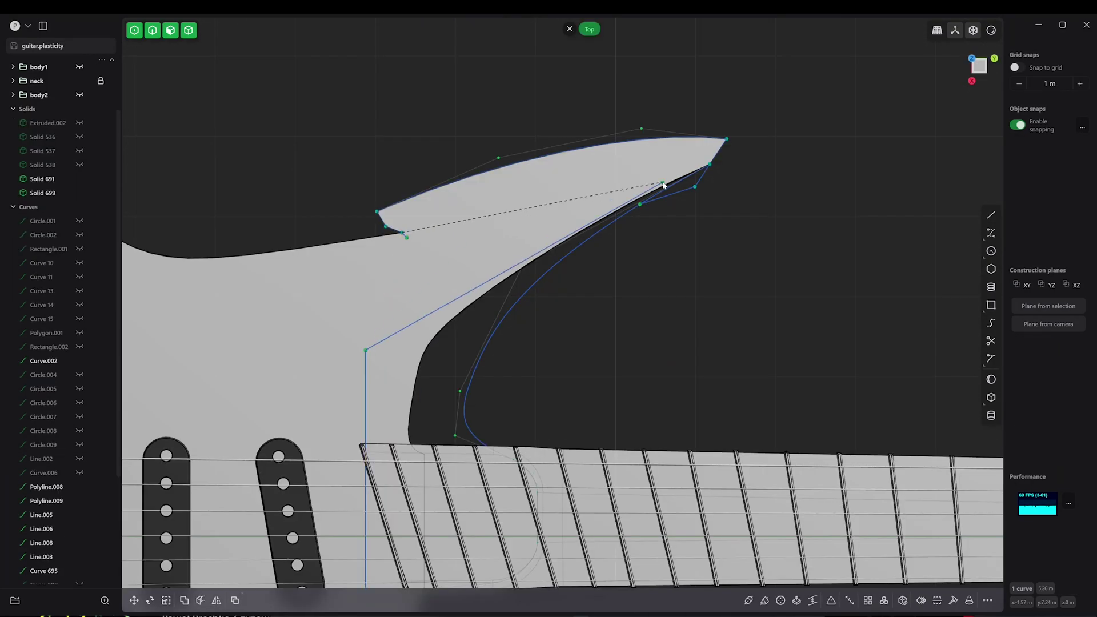
middle_click_drag(657, 184, 696, 240)
key("shift+q")
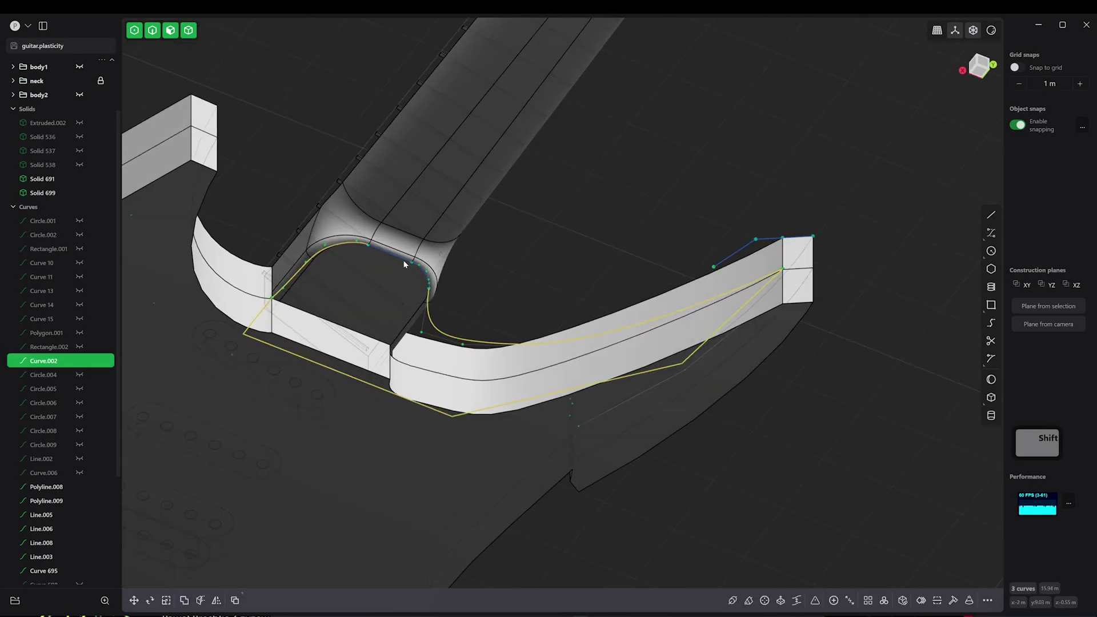
scroll(434, 285, "up", 3)
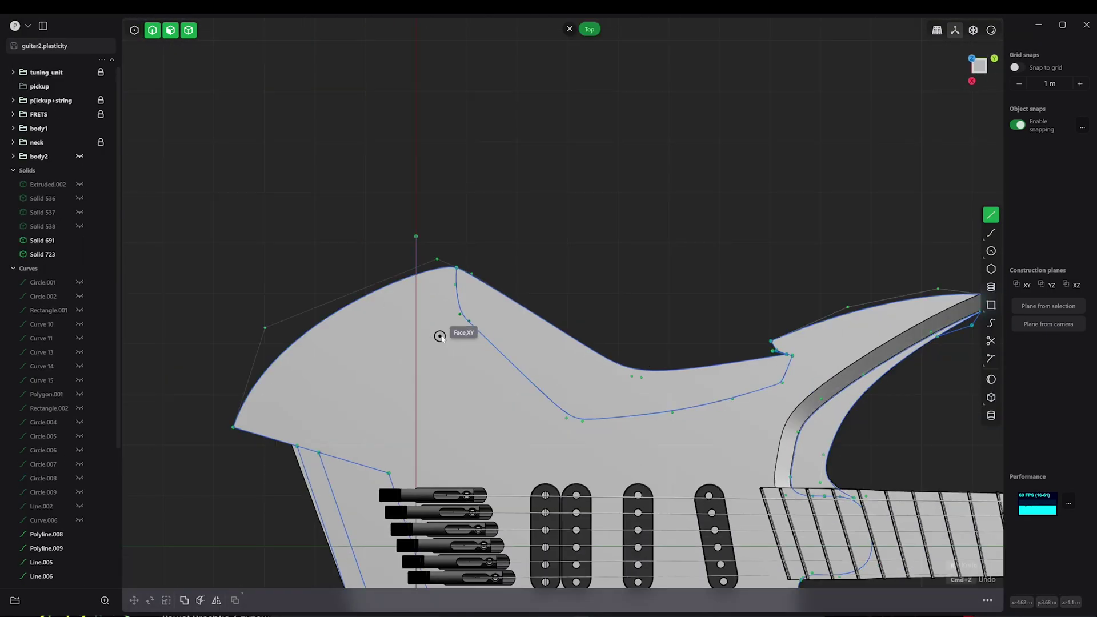
Finish the cutout polyline and fillet the corners of the three cutout curves.
scroll(442, 339, "up", 2)
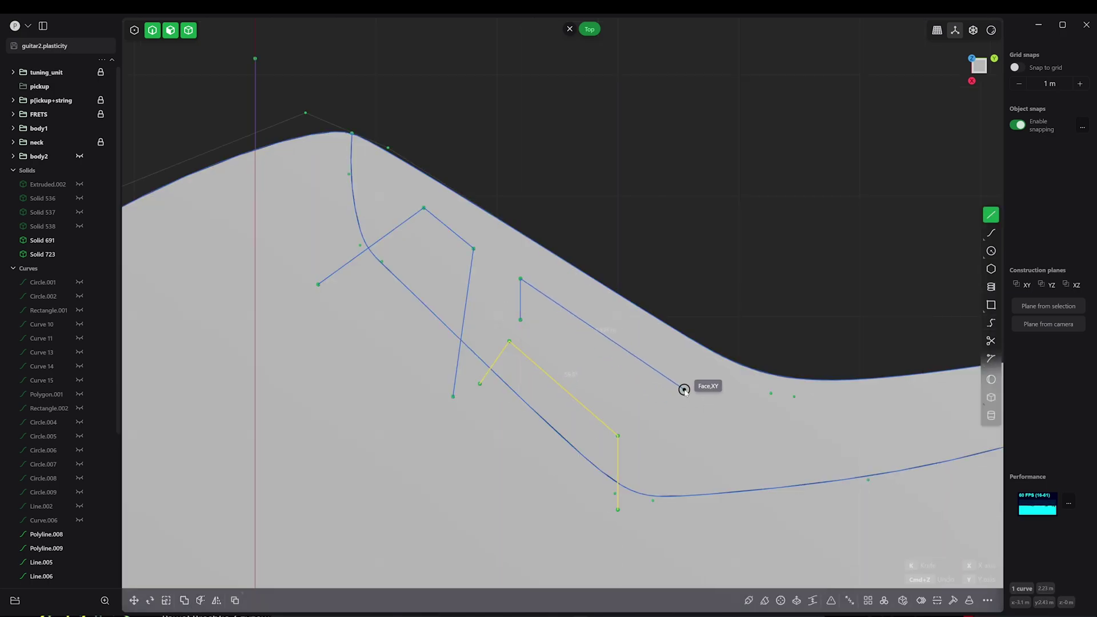
left_click(663, 436)
key("f")
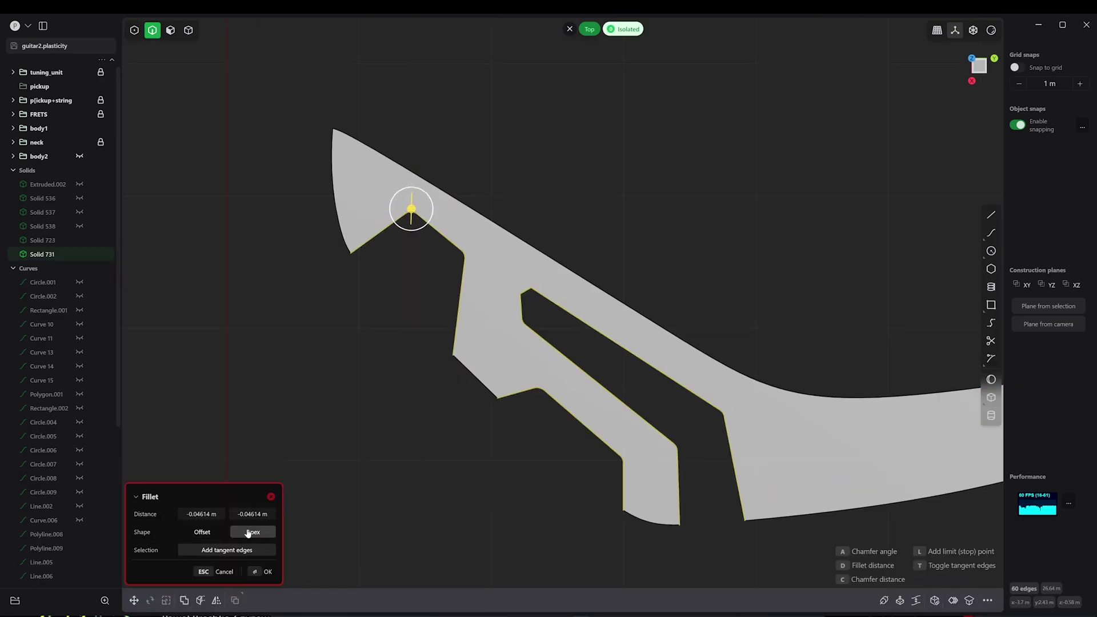
left_click(248, 533)
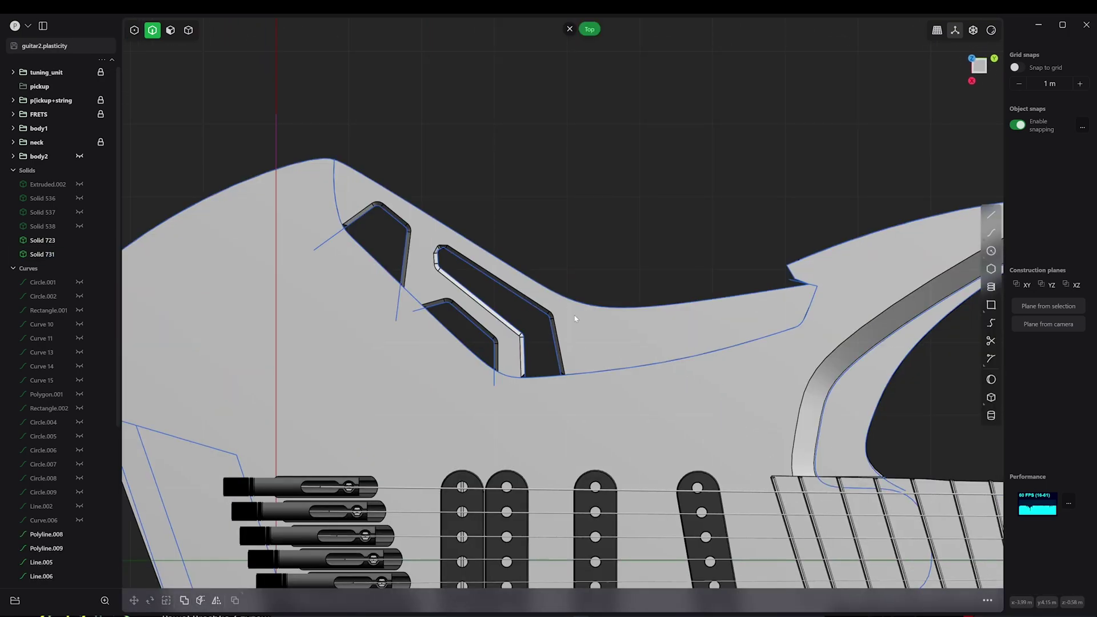
Turn the drawn rectangle near the horn into a box solid.
scroll(575, 319, "down", 6)
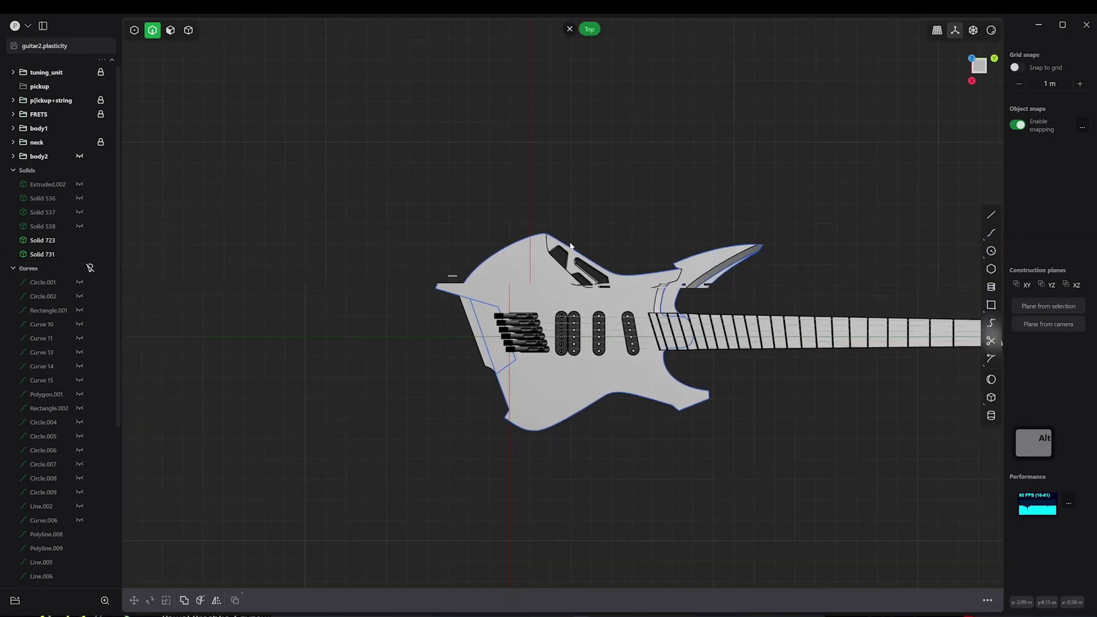
mouse_move(554, 218)
middle_mouse_down()
mouse_move(554, 166)
mouse_move(641, 436)
mouse_move(507, 272)
middle_mouse_up()
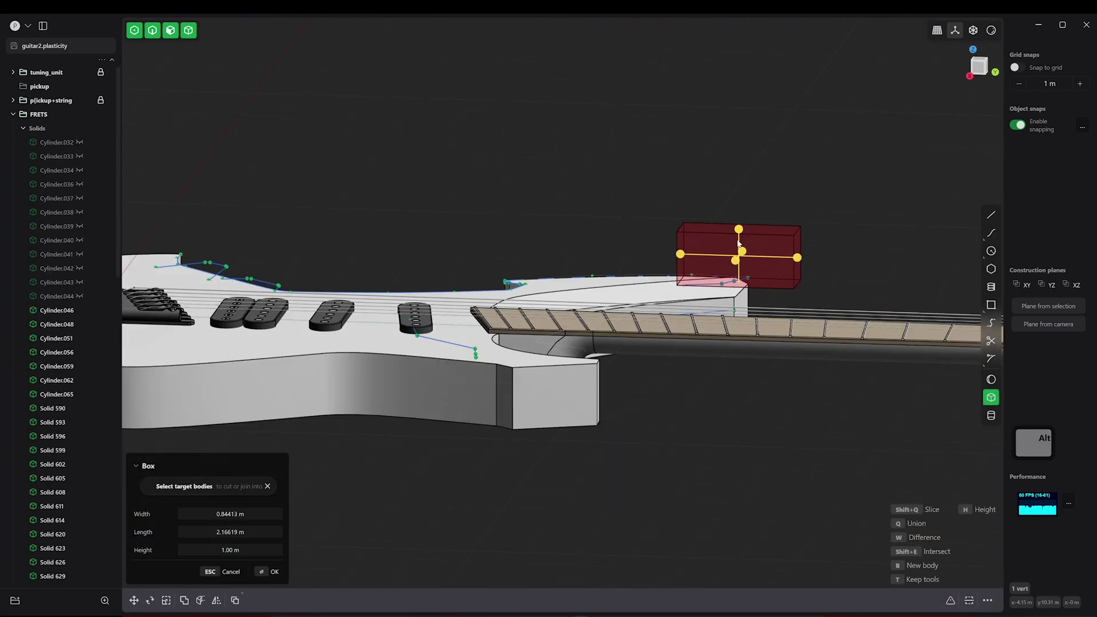
key("g")
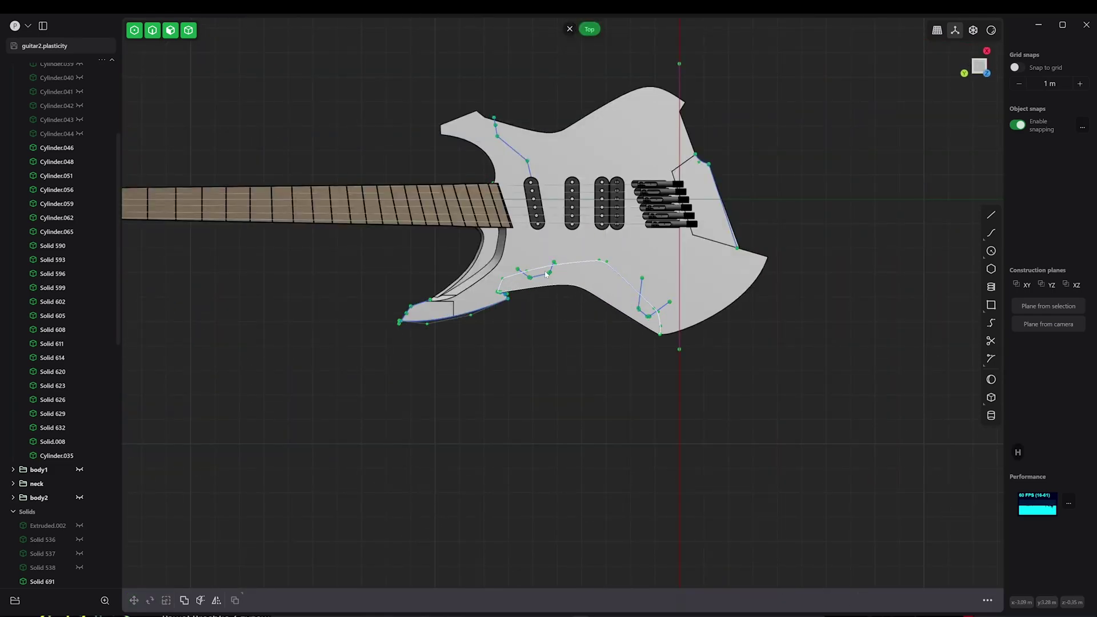
Move the selected vertices, then position the sliver face and scale it longer.
left_click(639, 307)
key("g")
scroll(641, 300, "up", 3)
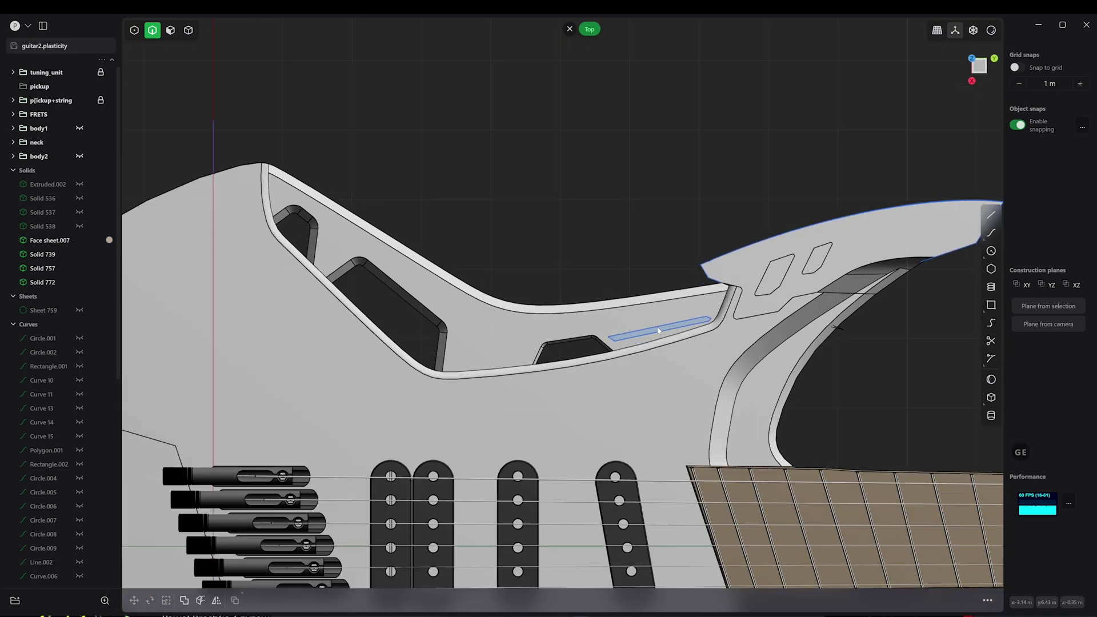
scroll(659, 331, "up", 3)
key("g")
key("s")
left_click(660, 328)
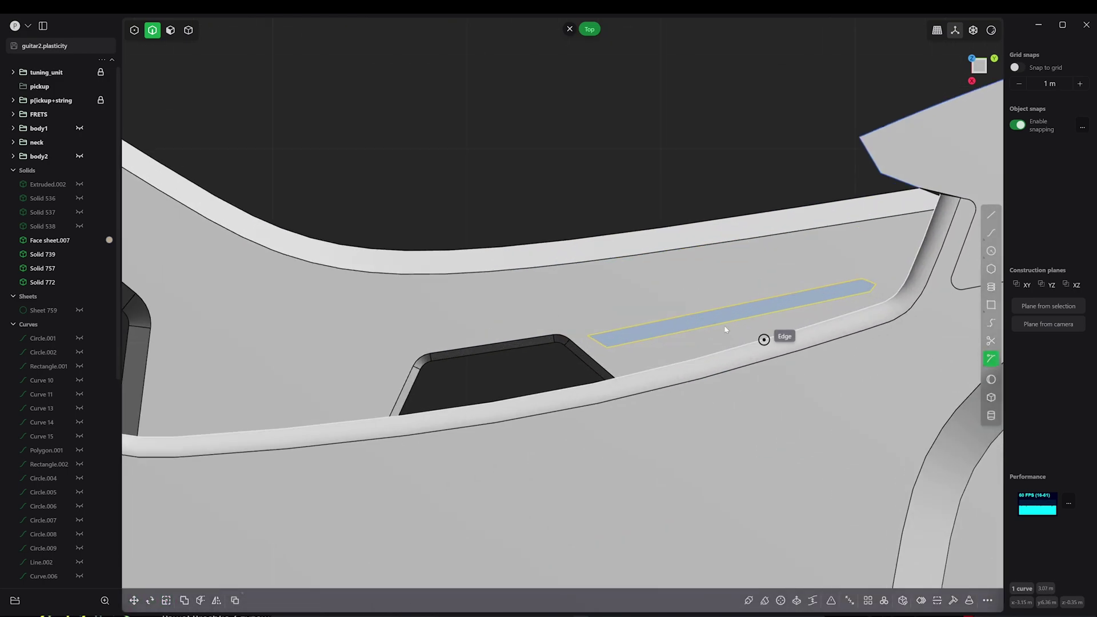
Reshape the strip by moving one vertex down to a new position.
left_click_drag(677, 334, 685, 349)
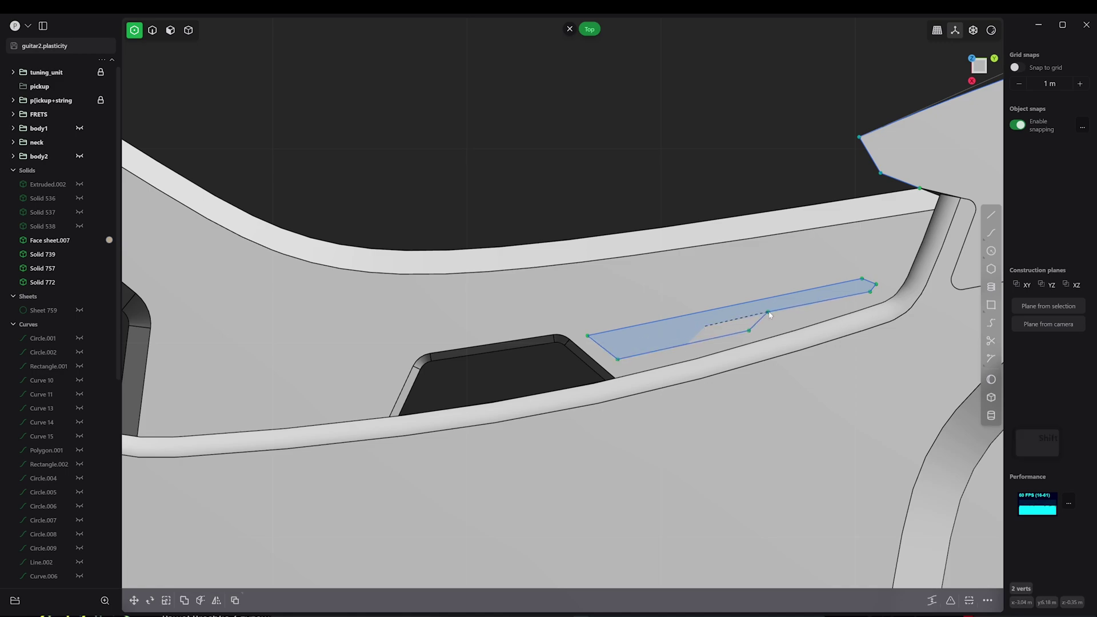
key("g")
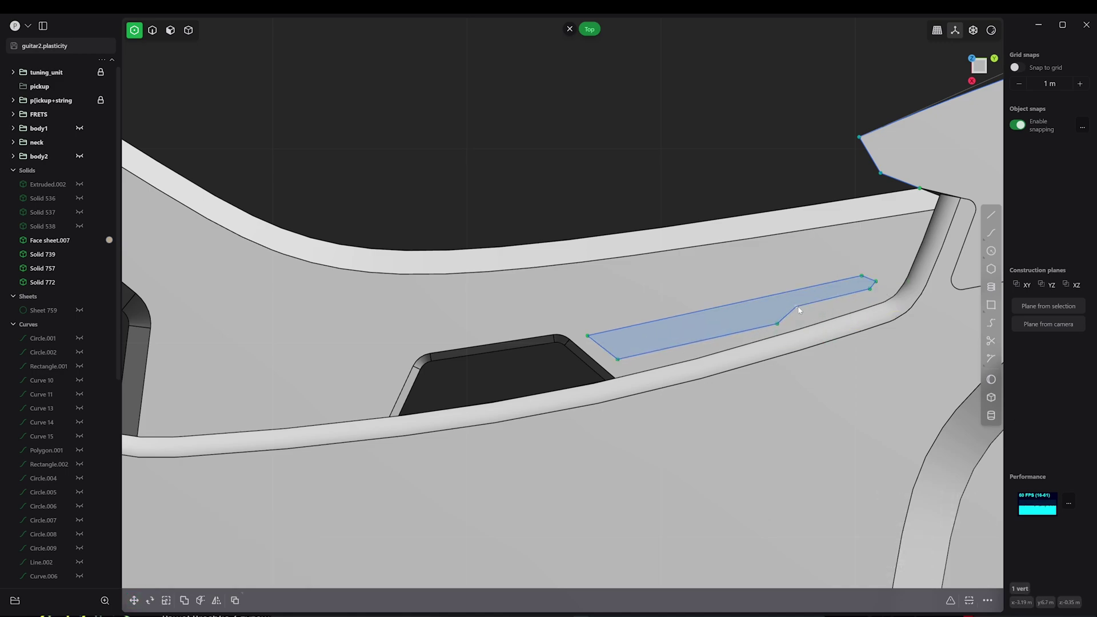
scroll(795, 257, "up", 2)
left_click(782, 276)
scroll(735, 249, "down", 2)
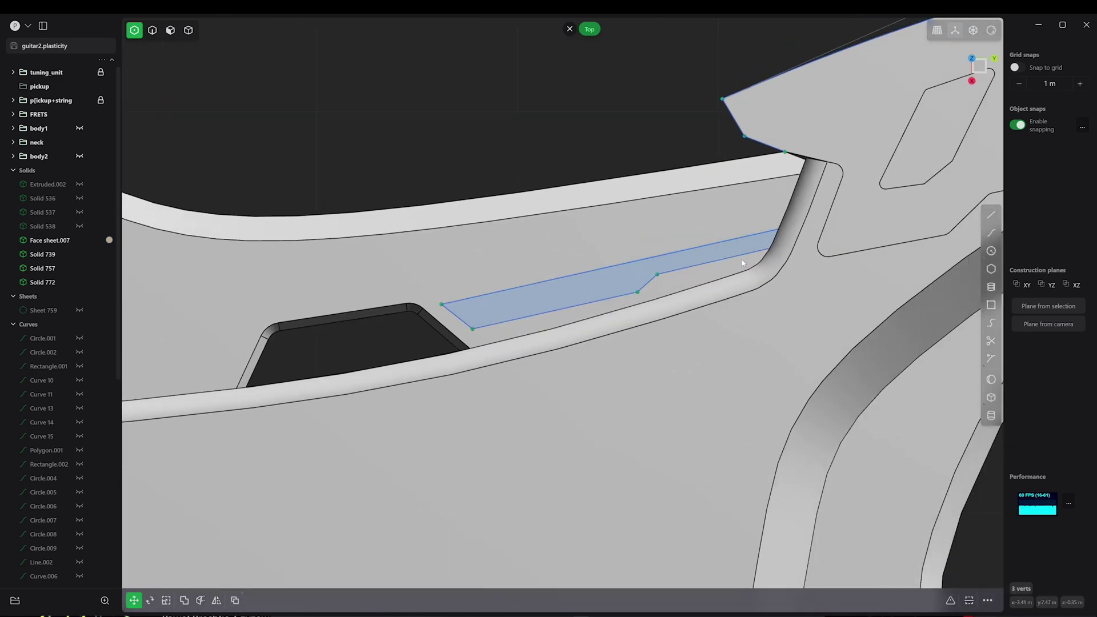
scroll(671, 305, "down", 3)
middle_click_drag(671, 306, 575, 286)
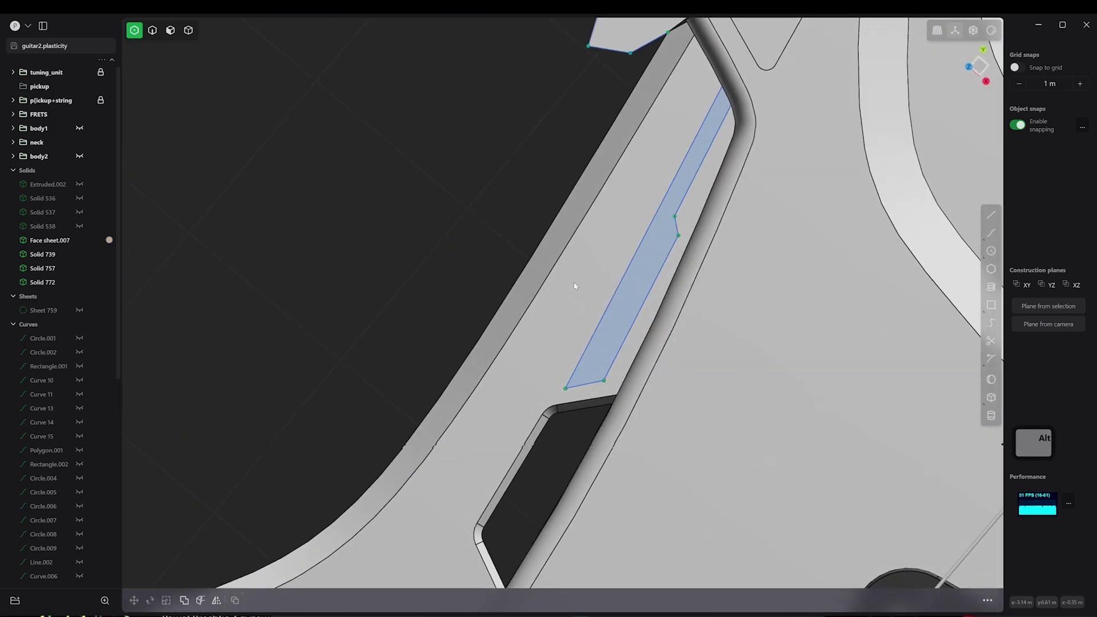
scroll(690, 416, "up", 2)
key("KP_7")
Adjust the strip's end vertices and fillet its corner.
key("g")
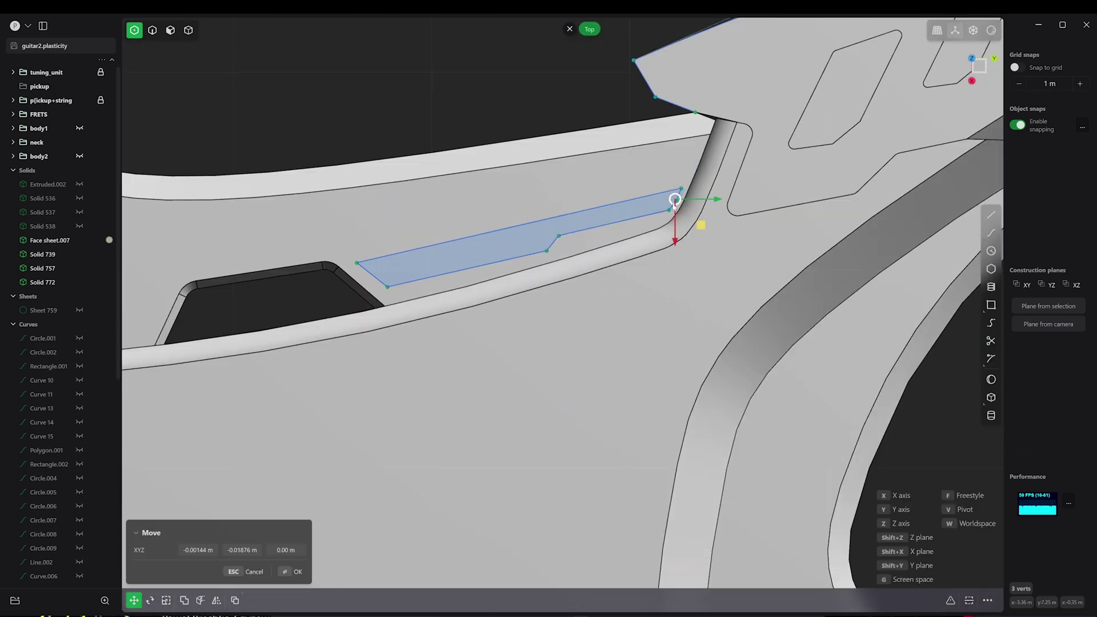
scroll(675, 200, "up", 3)
key("b")
left_click(439, 256)
scroll(652, 171, "up", 2)
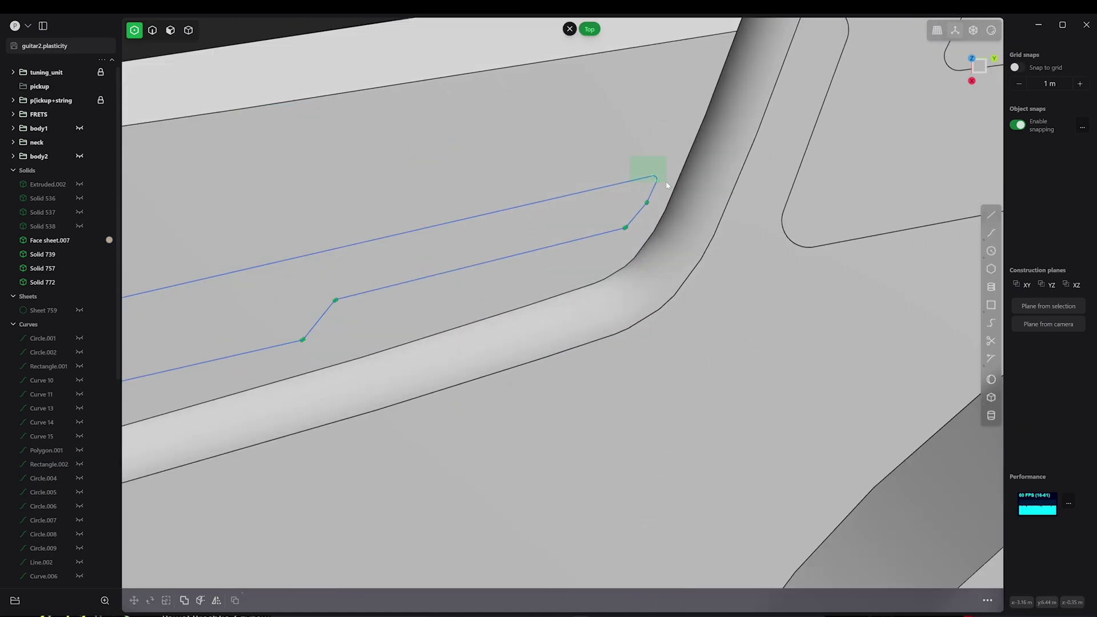
key("g")
key("Escape")
scroll(629, 227, "down", 5)
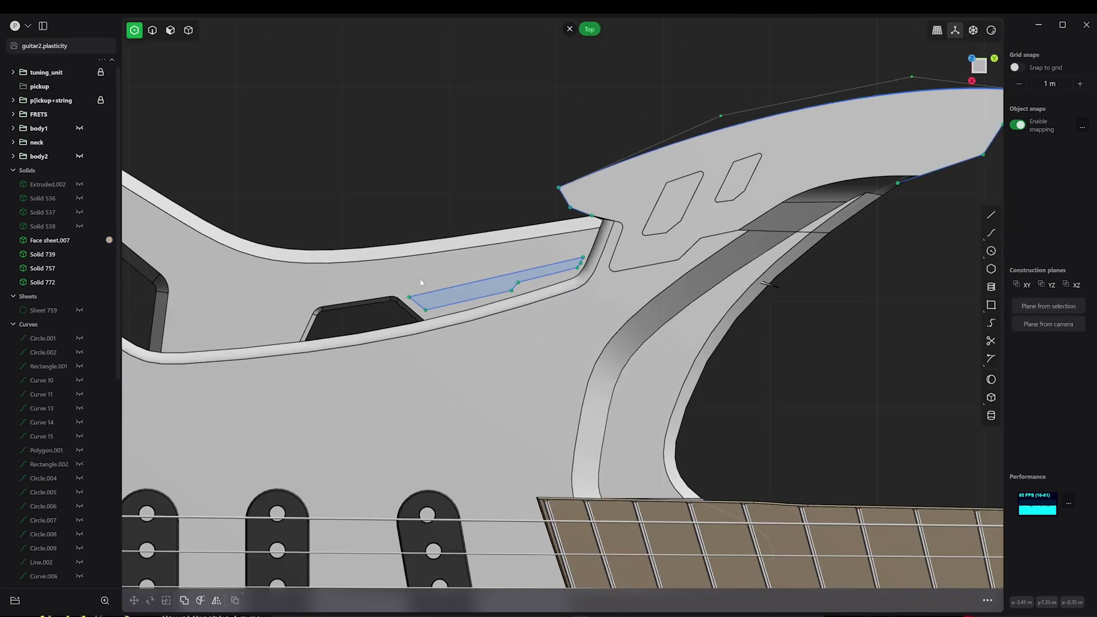
Thicken the strip face into a thin solid inlay beside the horn.
key("t")
middle_click_drag(474, 246, 734, 272)
scroll(734, 272, "up", 4)
key("Return")
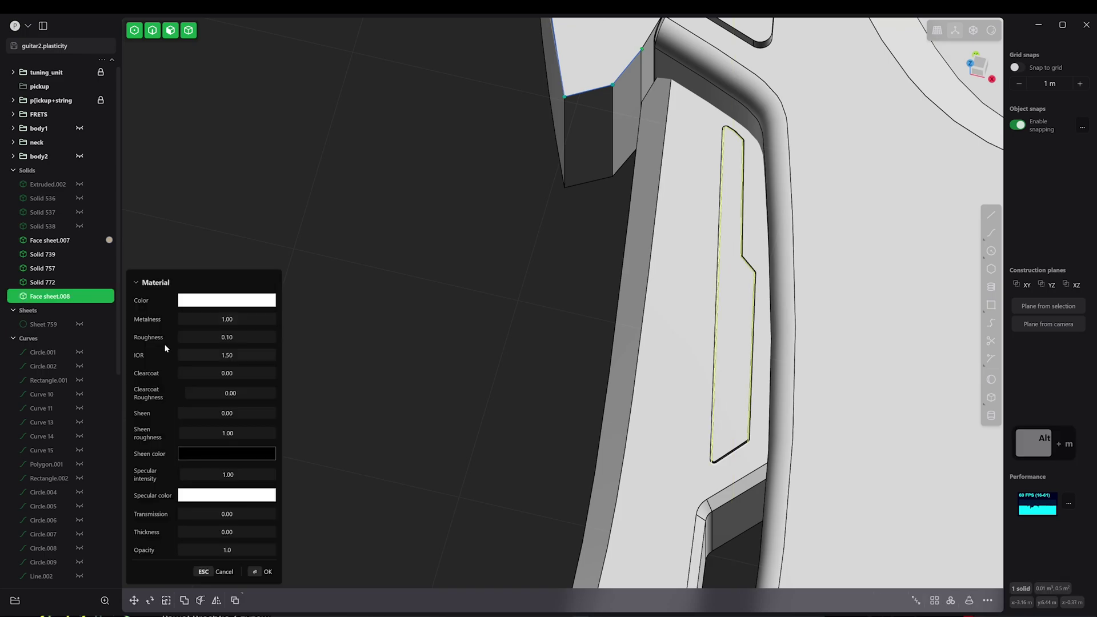
scroll(454, 393, "down", 3)
middle_click_drag(453, 393, 206, 289, "shift")
In the top view, reshape the pocket polygon by pulling two of its corners outward.
key("7")
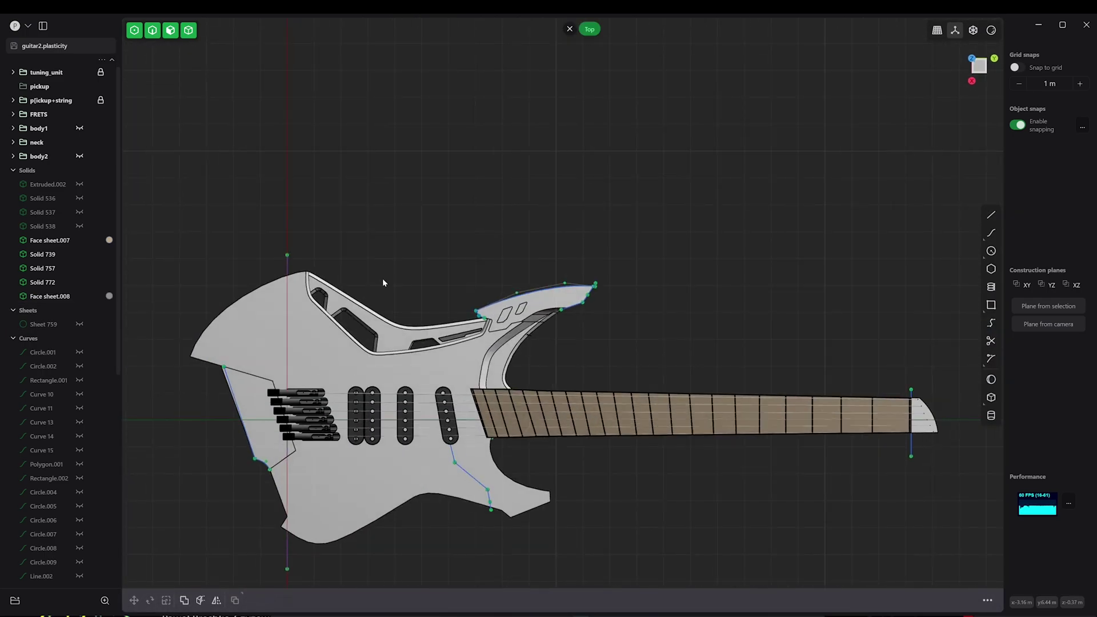
scroll(394, 427, "up", 3)
key("l")
key("Escape")
key("1")
left_click_drag(380, 438, 389, 456)
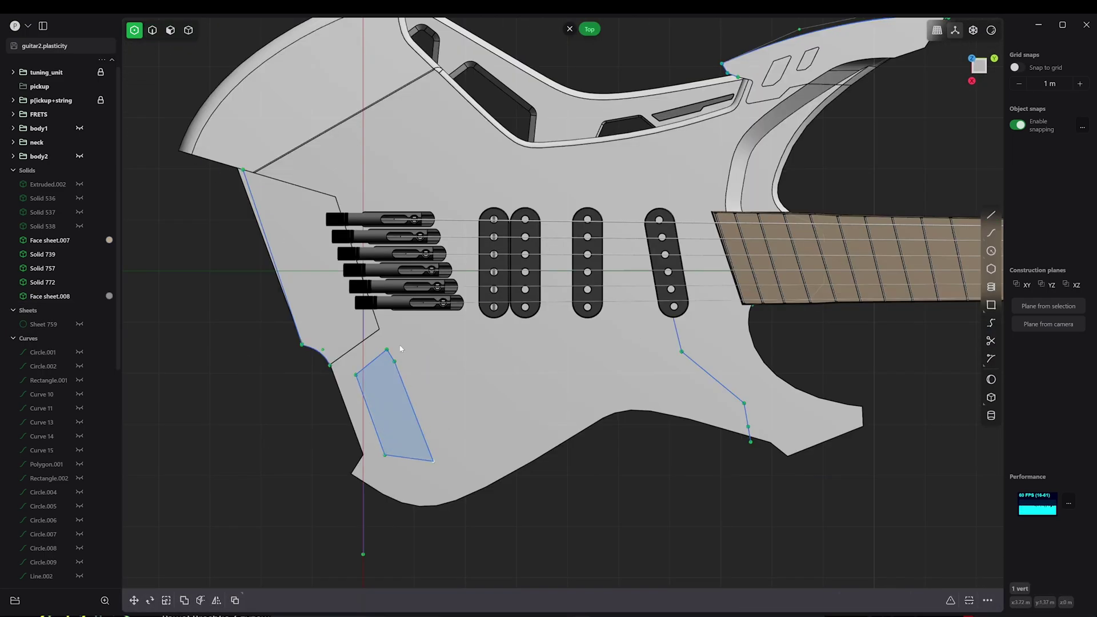
left_click_drag(397, 360, 410, 345)
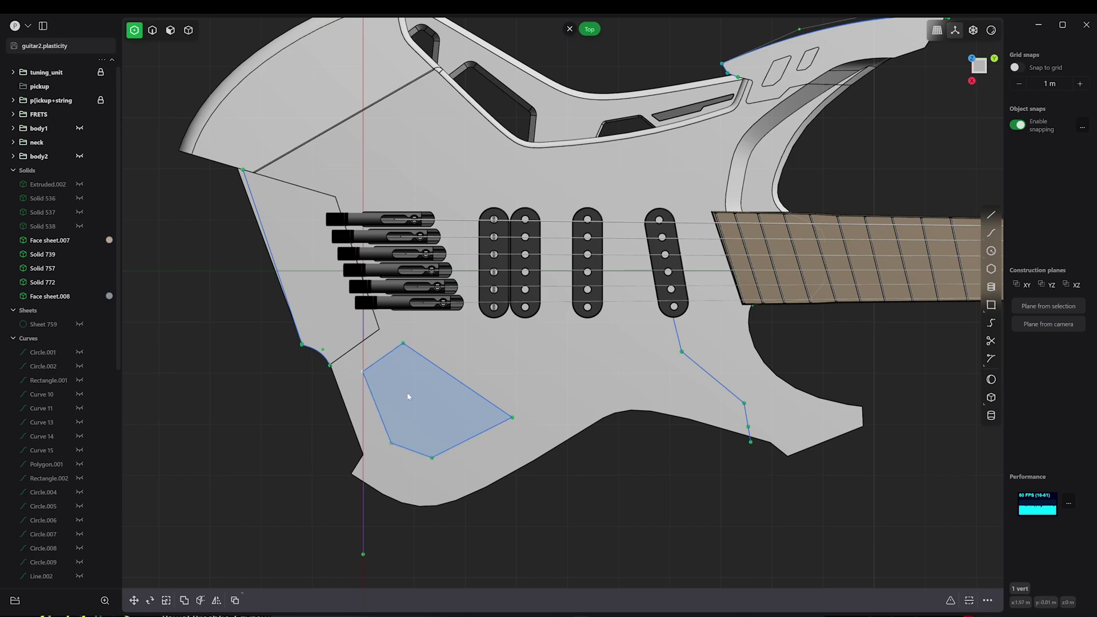
Check the polygon in perspective and extrude it into a solid plate.
key("g")
key("Escape")
scroll(589, 492, "down", 2)
key("r")
key("Escape")
middle_click_drag(545, 452, 548, 451)
key("g")
key("Escape")
middle_click_drag(492, 565, 875, 611)
key("e")
key("Return")
Round the corner of the body's dividing curve with a fillet.
scroll(790, 530, "down", 3)
key("7")
key("l")
scroll(656, 484, "up", 4)
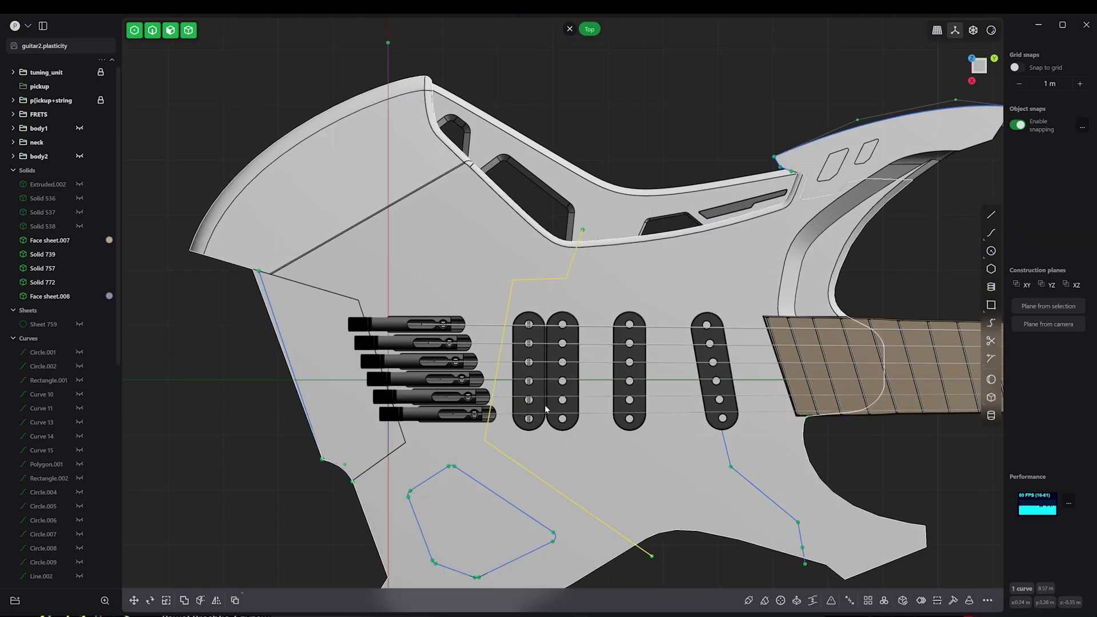
scroll(542, 394, "down", 5)
key("g")
key("Escape")
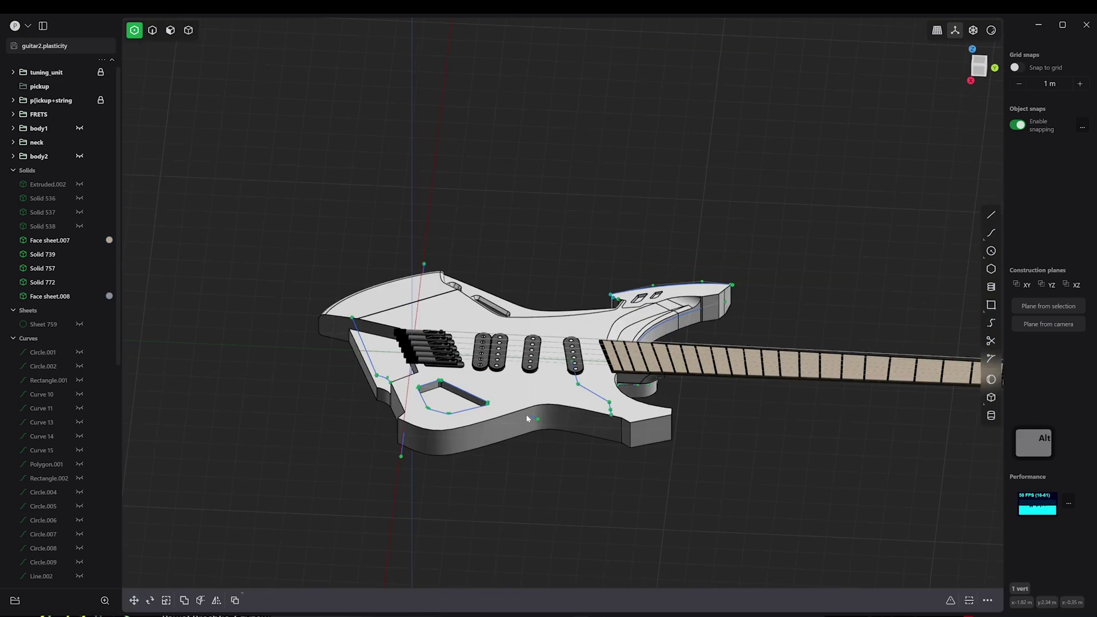
key("g")
key("Escape")
key("f")
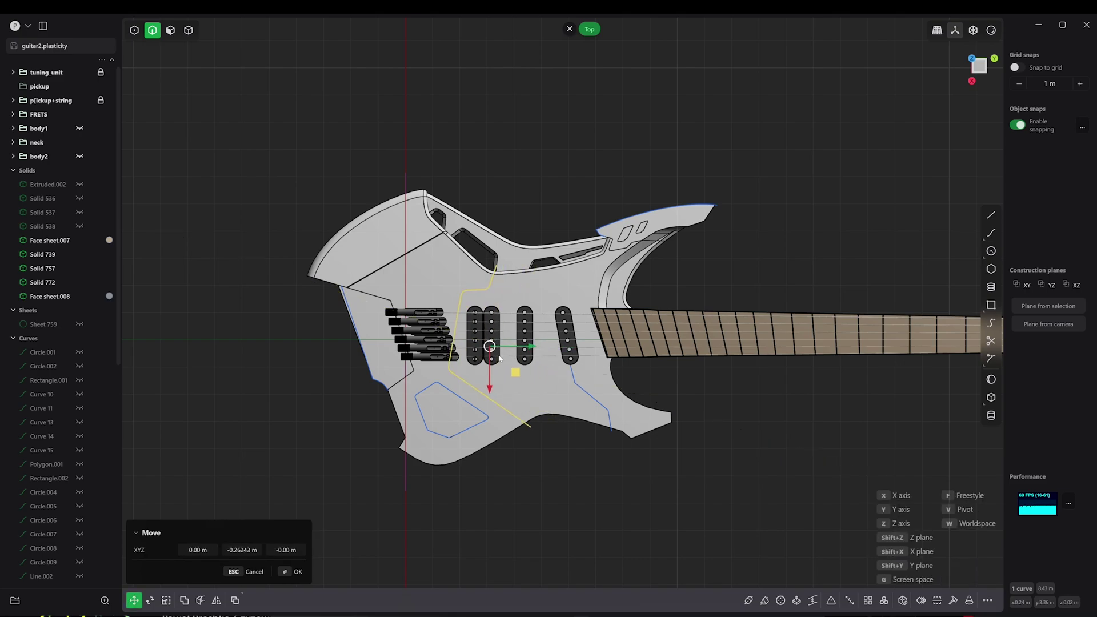
left_click(537, 430)
Subtract the pocket shape from the body to cut the angular pocket.
key("g")
key("Escape")
key("g")
key("w")
key("Escape")
Move three selected points in the top view, then begin rounding the pocket's rim edges.
key("7")
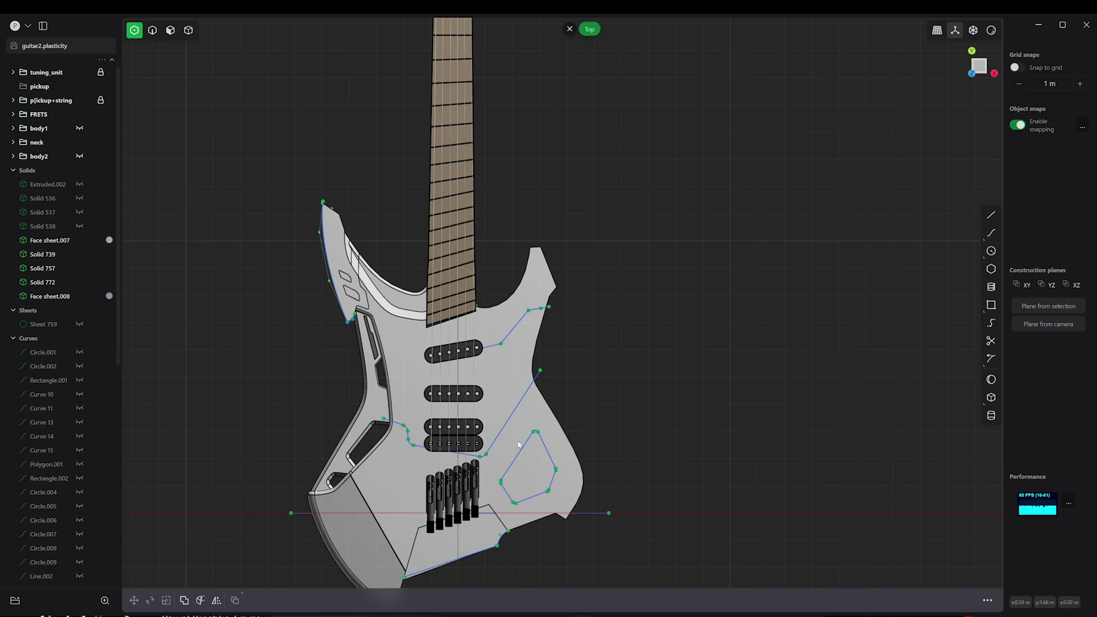
key("g")
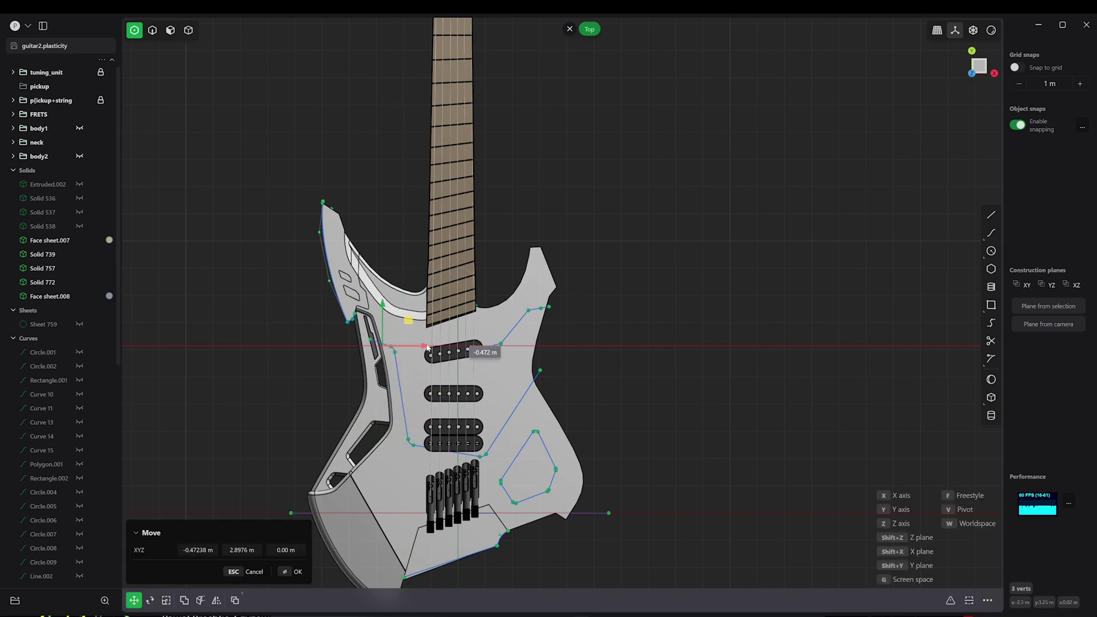
left_click(474, 405)
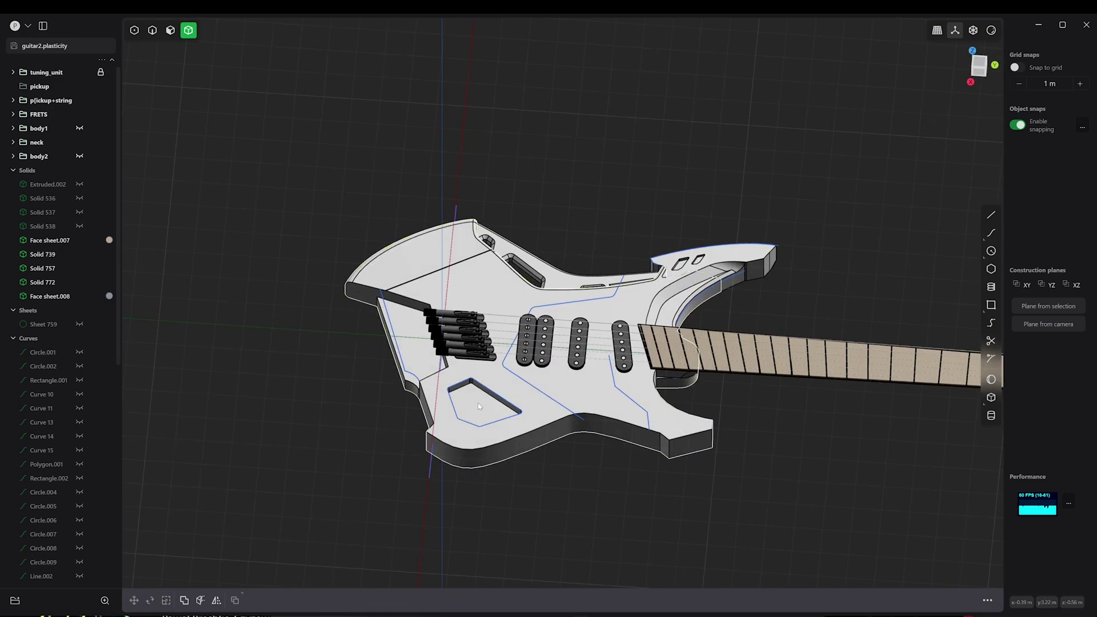
key("ctrl+z")
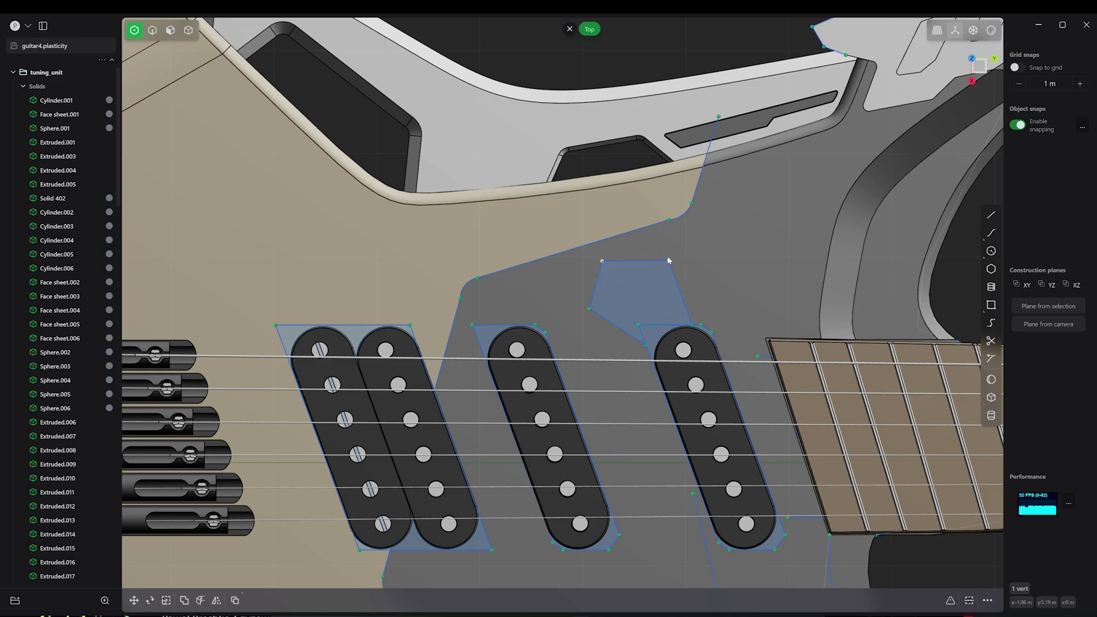
Rotate the pale pickup cover and shift it left over its pickup.
scroll(681, 247, "down", 3)
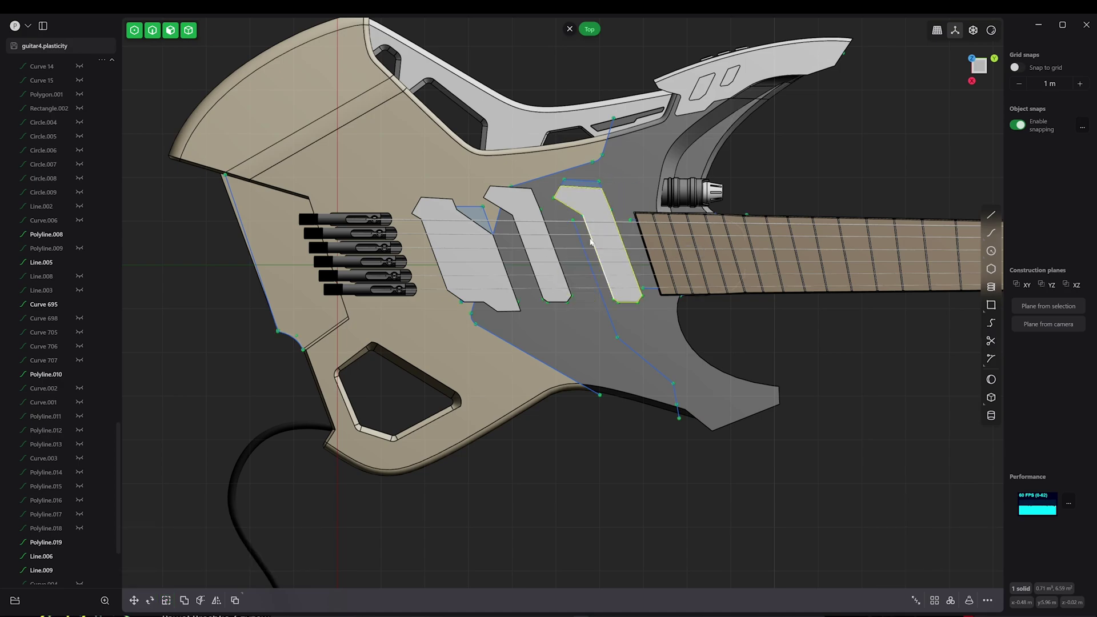
key("r")
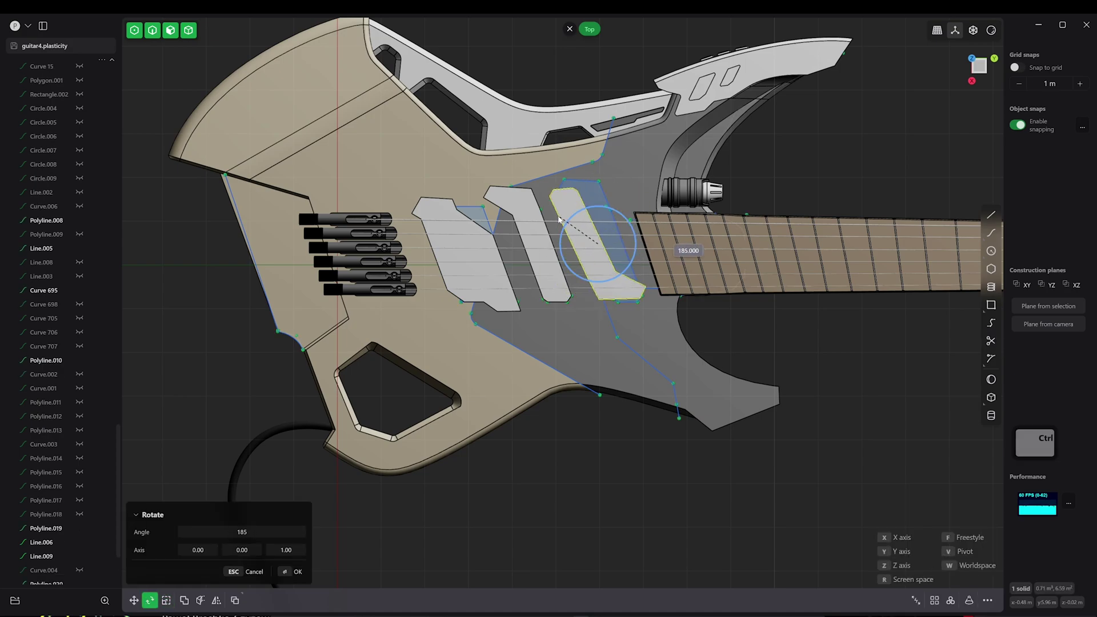
left_click(558, 219)
key("r")
key("g")
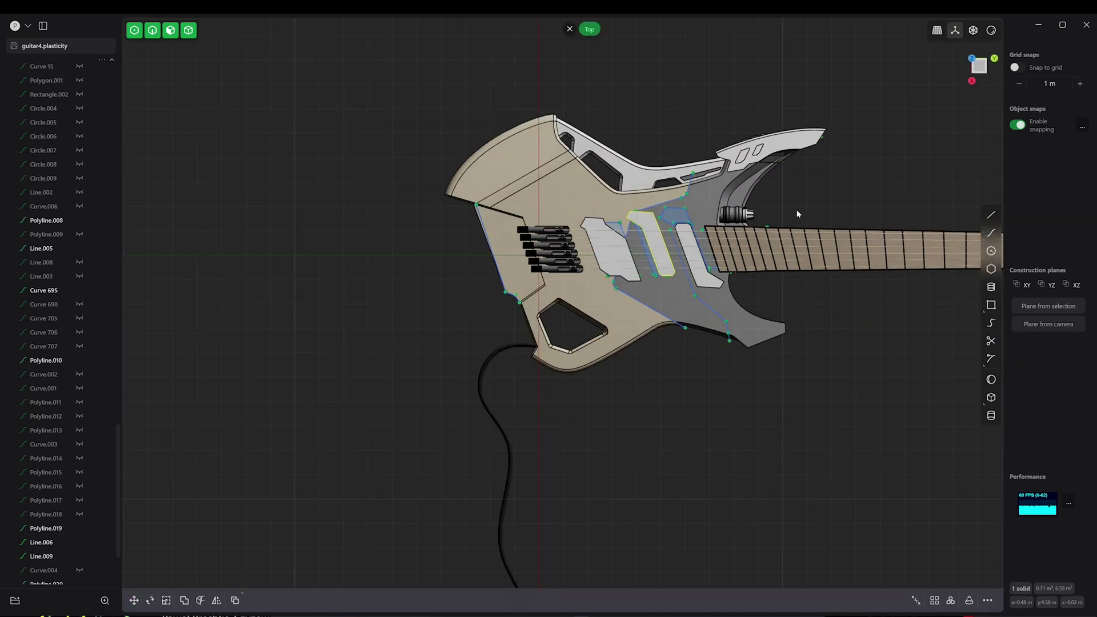
key("g")
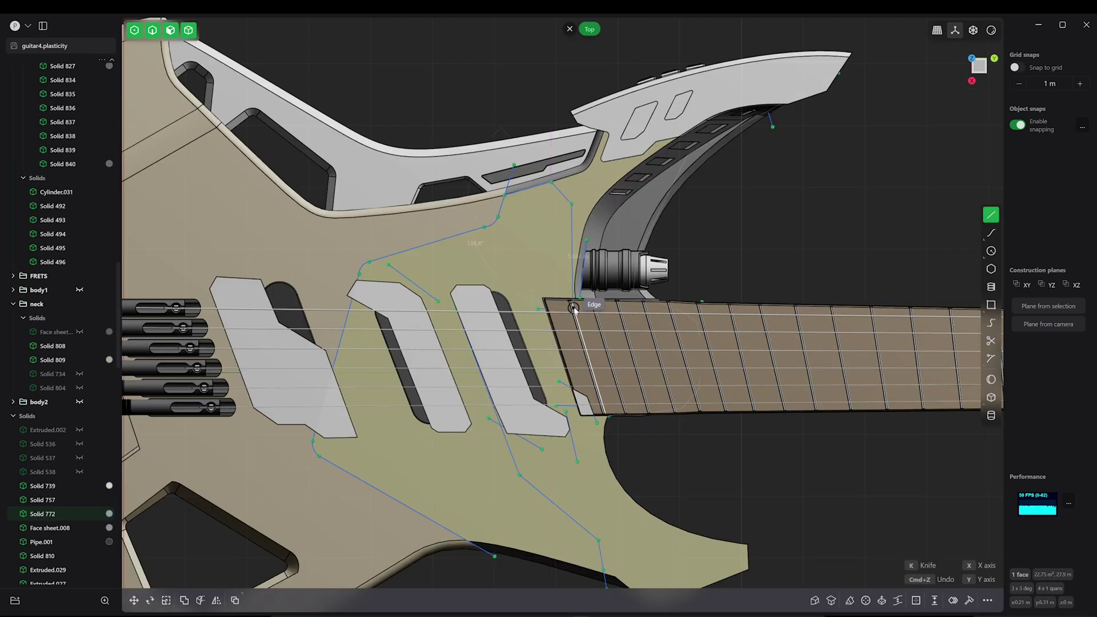
Finish the cover's outline curve, undo the extra one, and offset the body face.
left_click(574, 309)
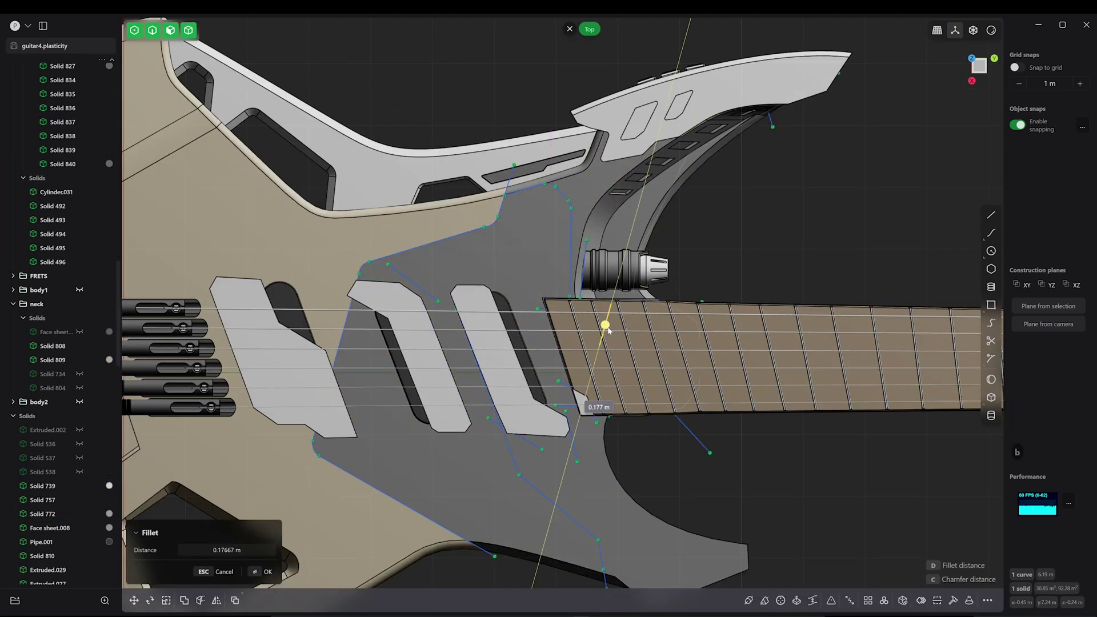
key("ctrl+z")
middle_click_drag(607, 318, 530, 225)
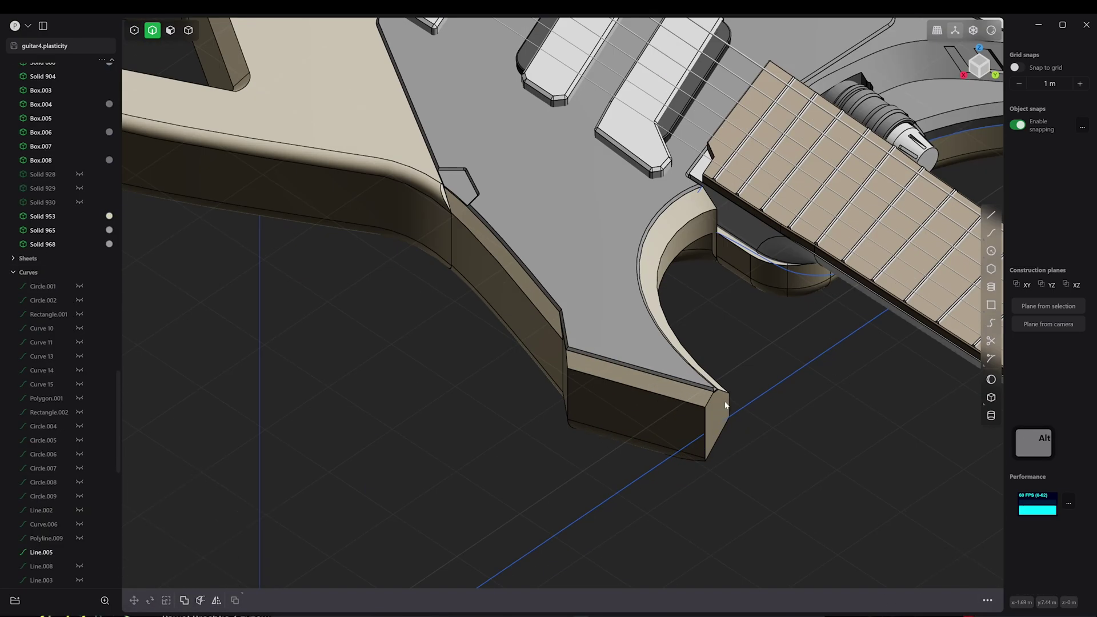
key("o")
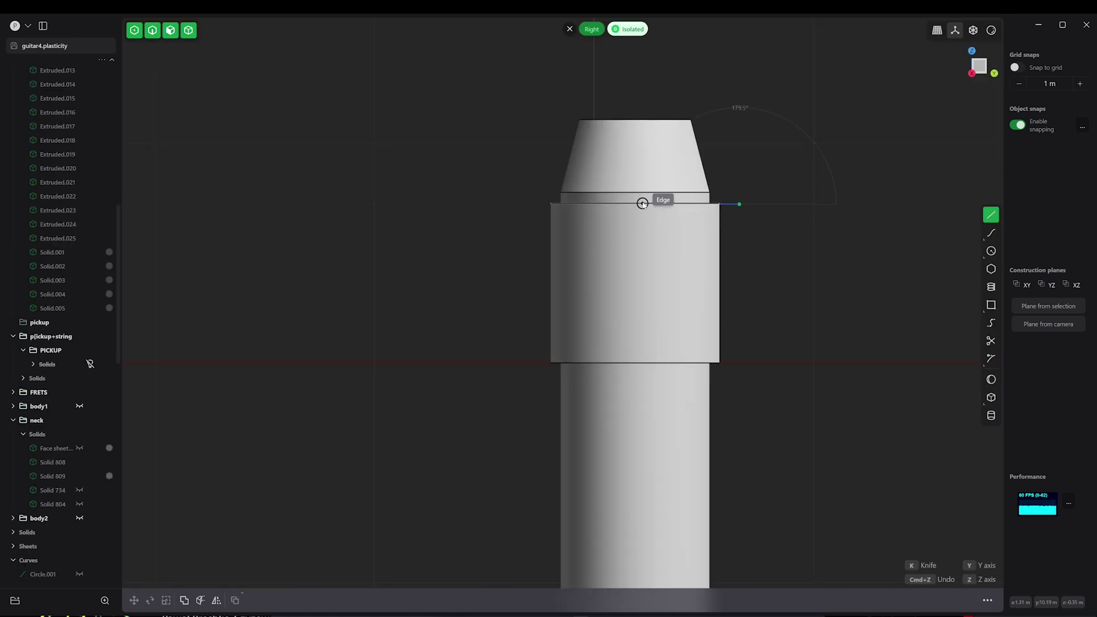
Split the knob cylinder between the two cut lines, then scale and fillet the middle band.
key("Return")
left_click(643, 262)
key("s")
key("Return")
left_click(715, 274)
key("f")
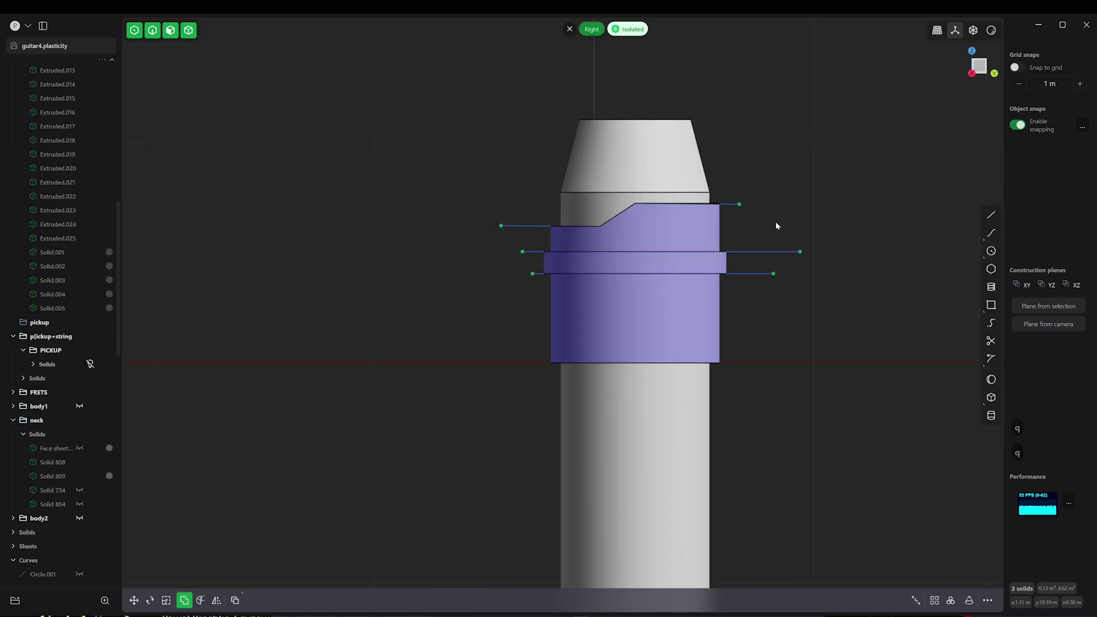
middle_click_drag(717, 277, 675, 354)
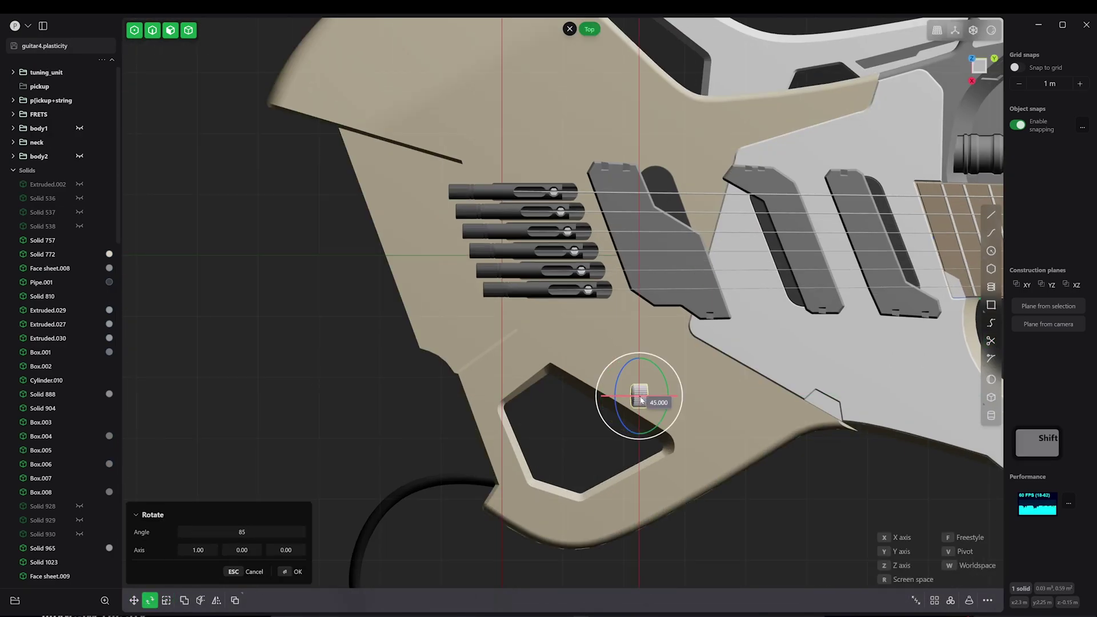
Set the third ridged knob in place inside the lower body pocket.
scroll(659, 409, "up", 5)
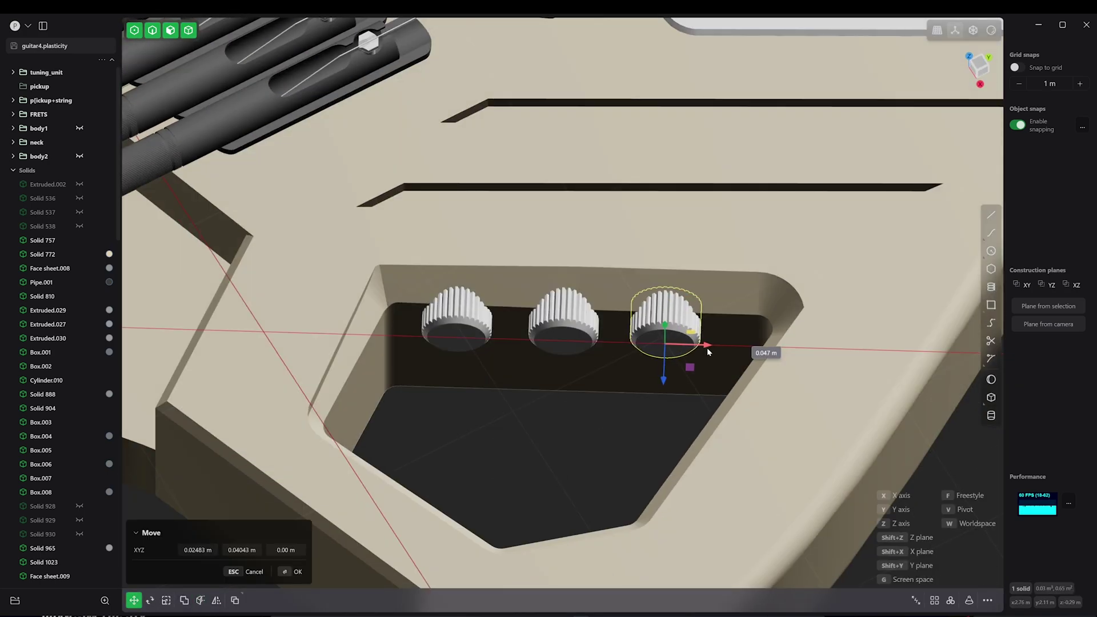
left_click(708, 347)
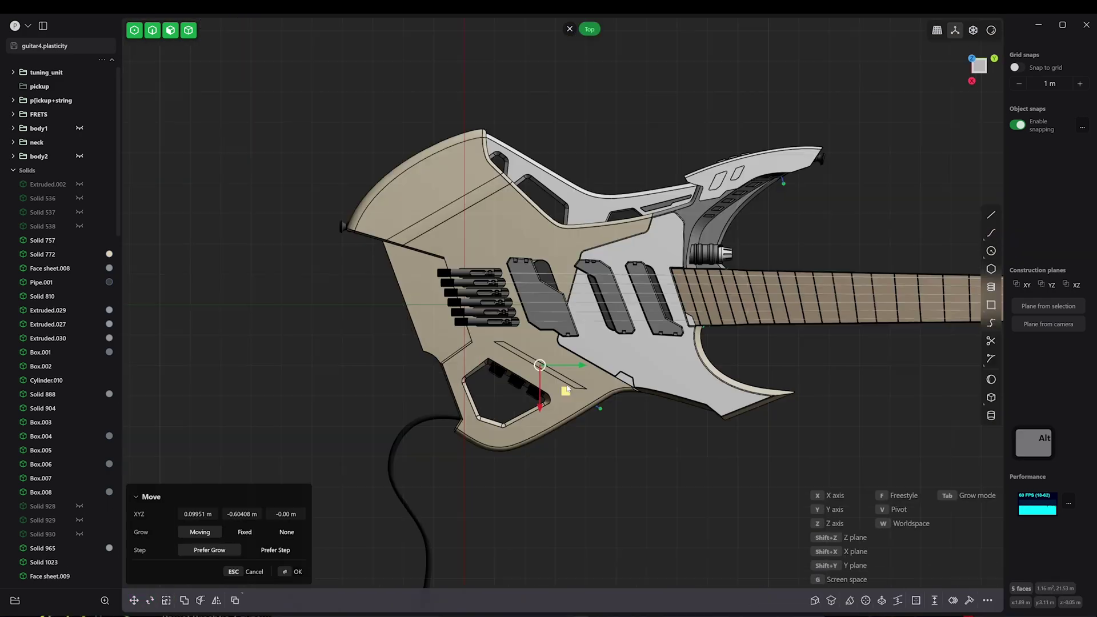
Tilt the knob upright, move it into the pocket, and subtract the target shapes.
key("r")
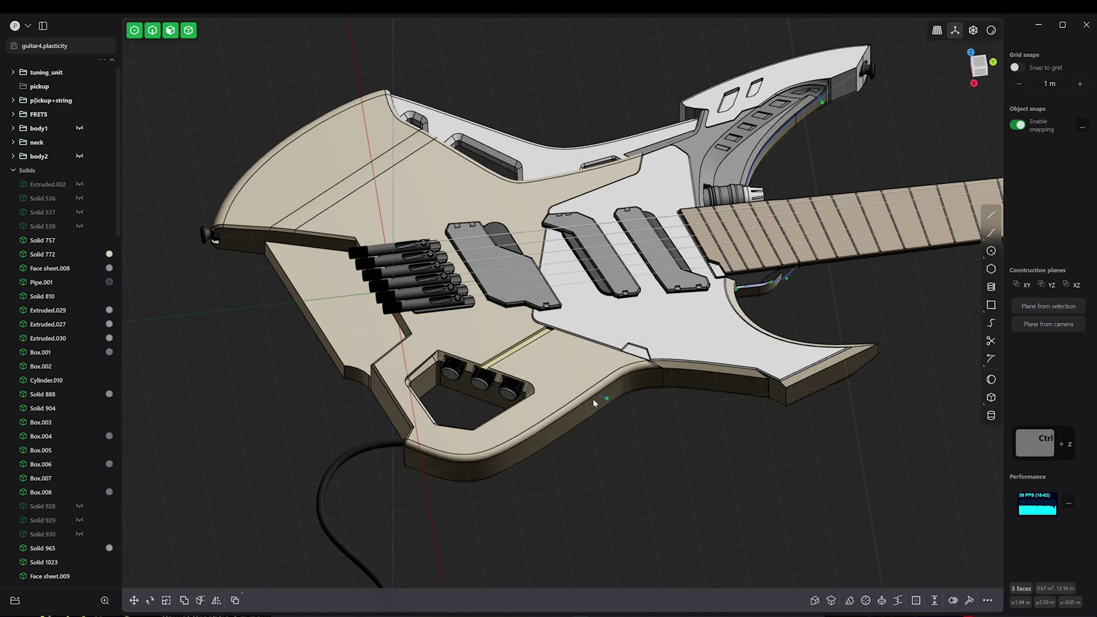
key("g")
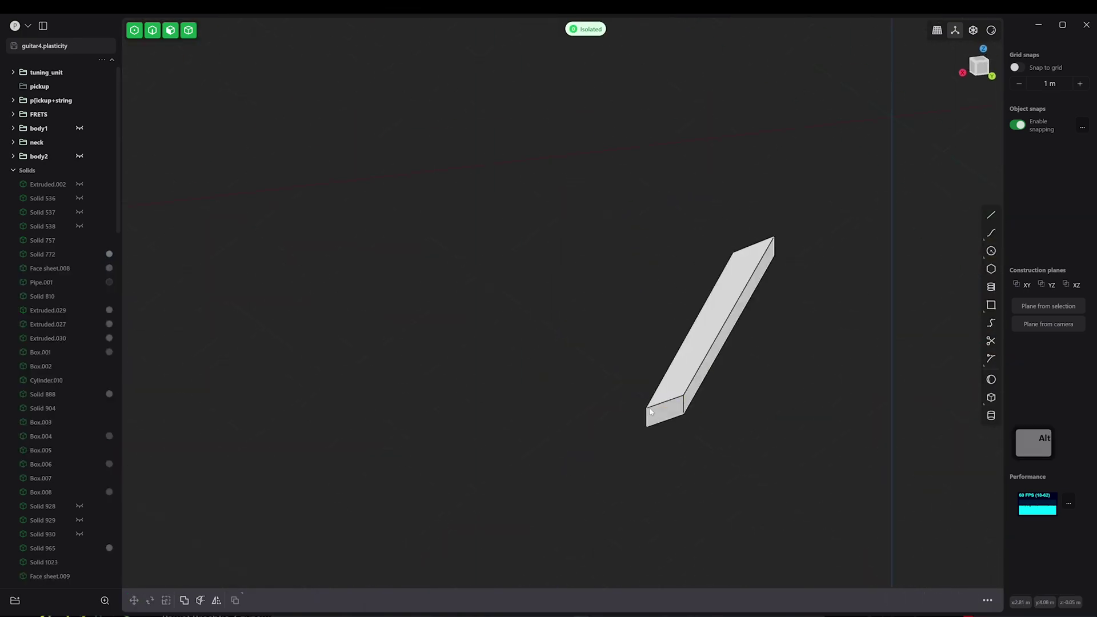
key("g")
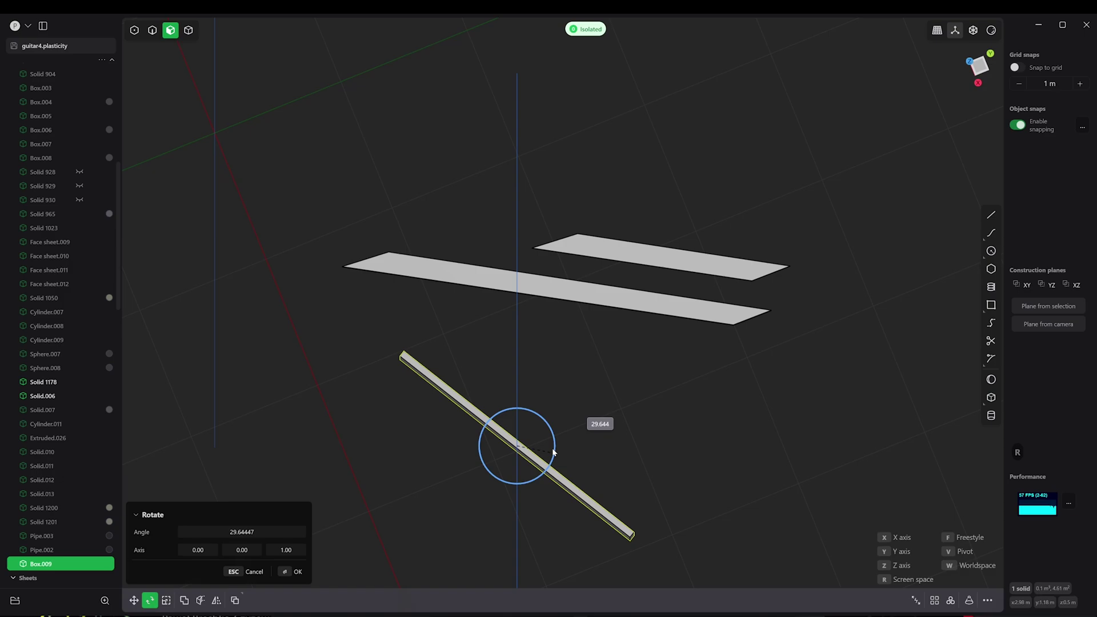
Create a thin slot box and fillet its four edges in edge mode.
key("ctrl+z")
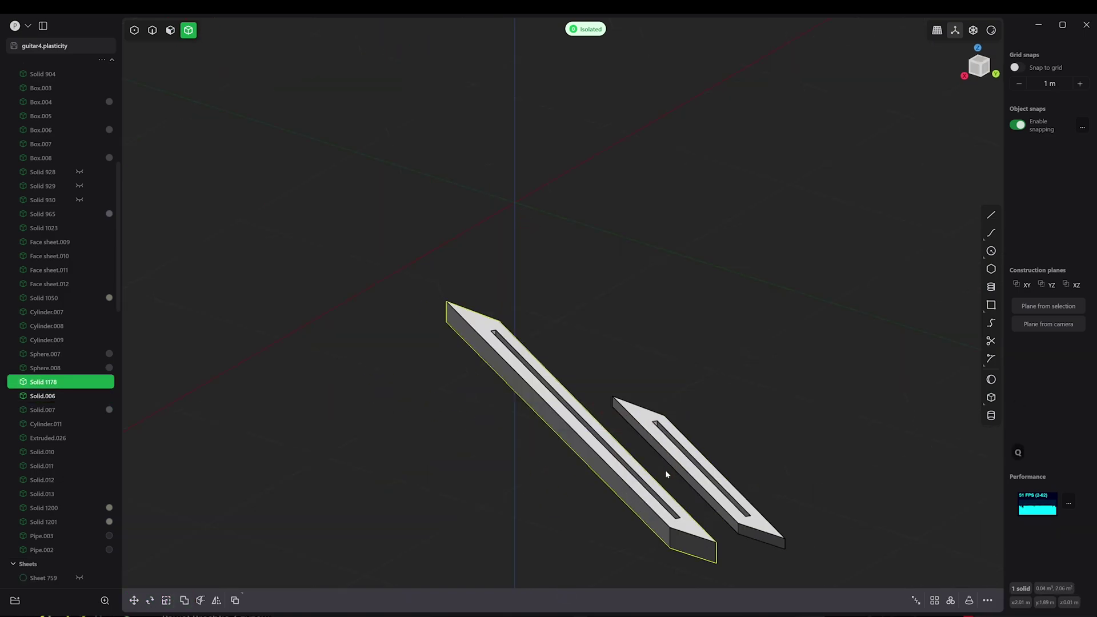
key("2")
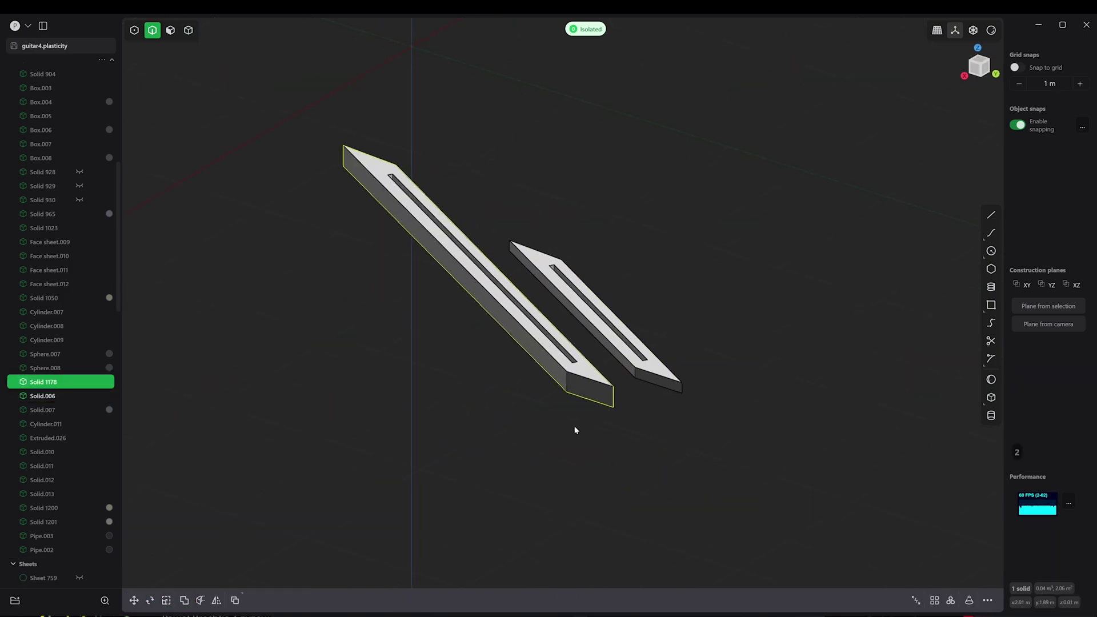
key("f")
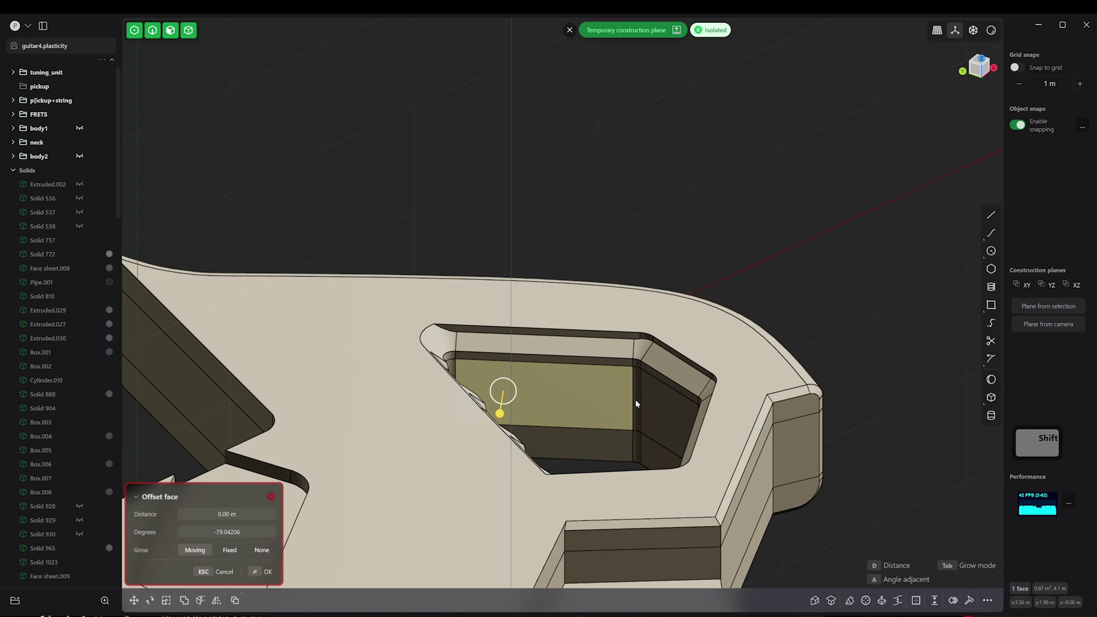
middle_click_drag(636, 400, 743, 320)
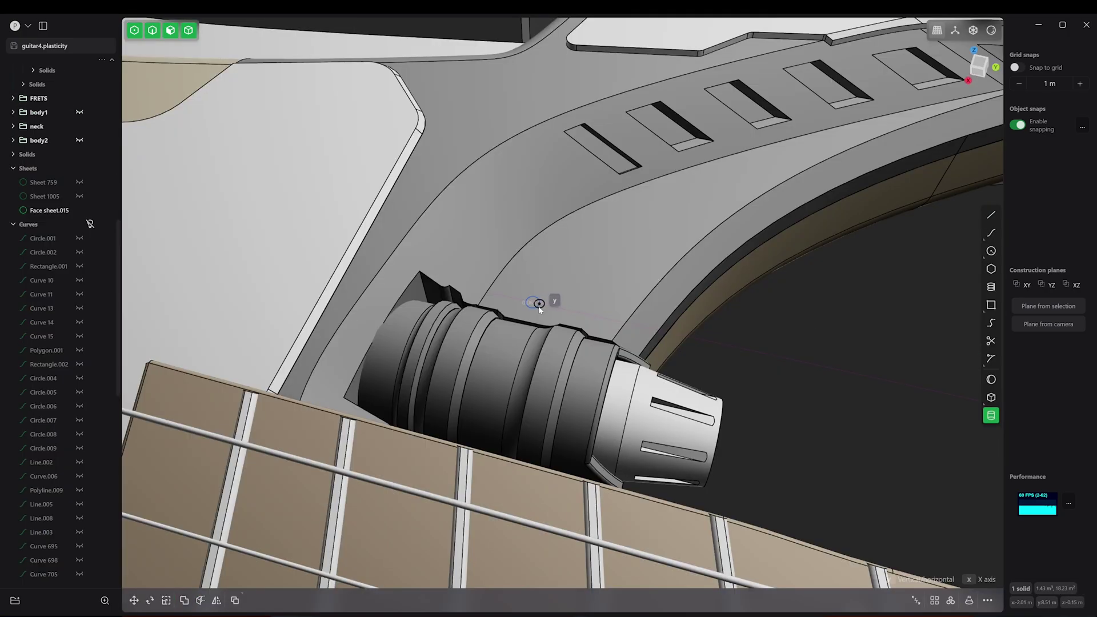
Rotate the tuning peg into position on the headstock.
key("r")
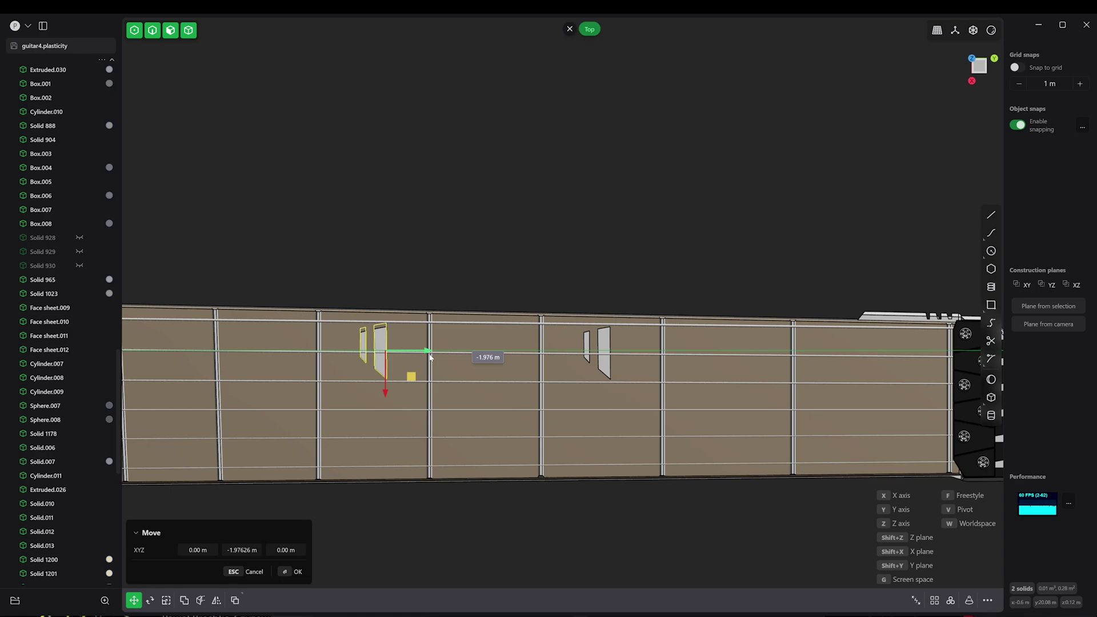
Move the pale inlay pieces down the fretboard onto the next fret.
left_click_drag(430, 357, 698, 366, "ctrl")
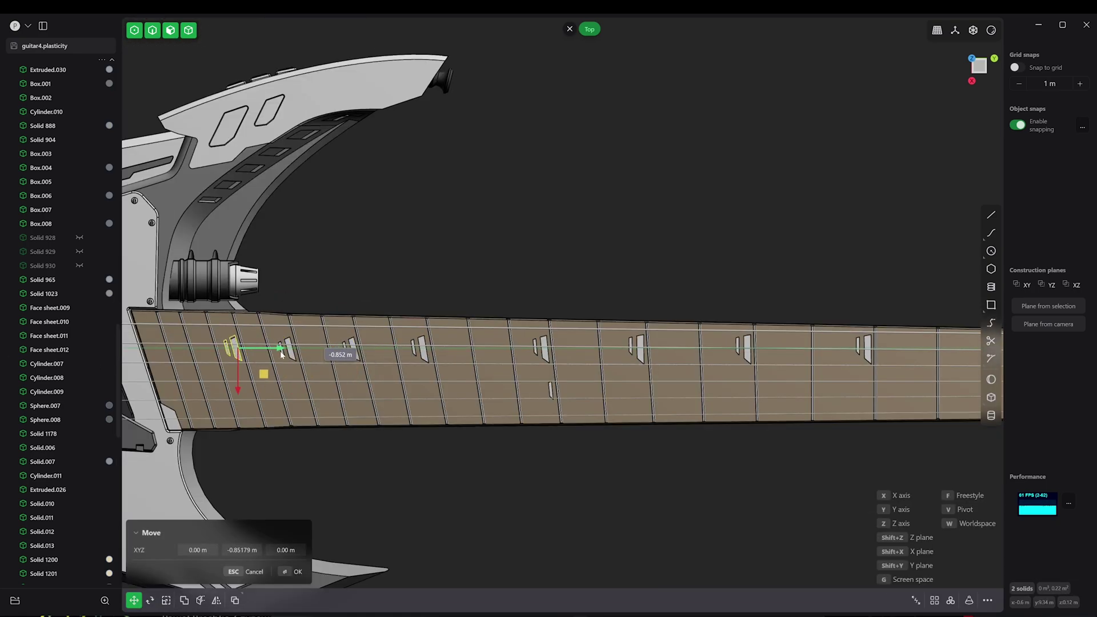
left_click_drag(281, 354, 282, 355)
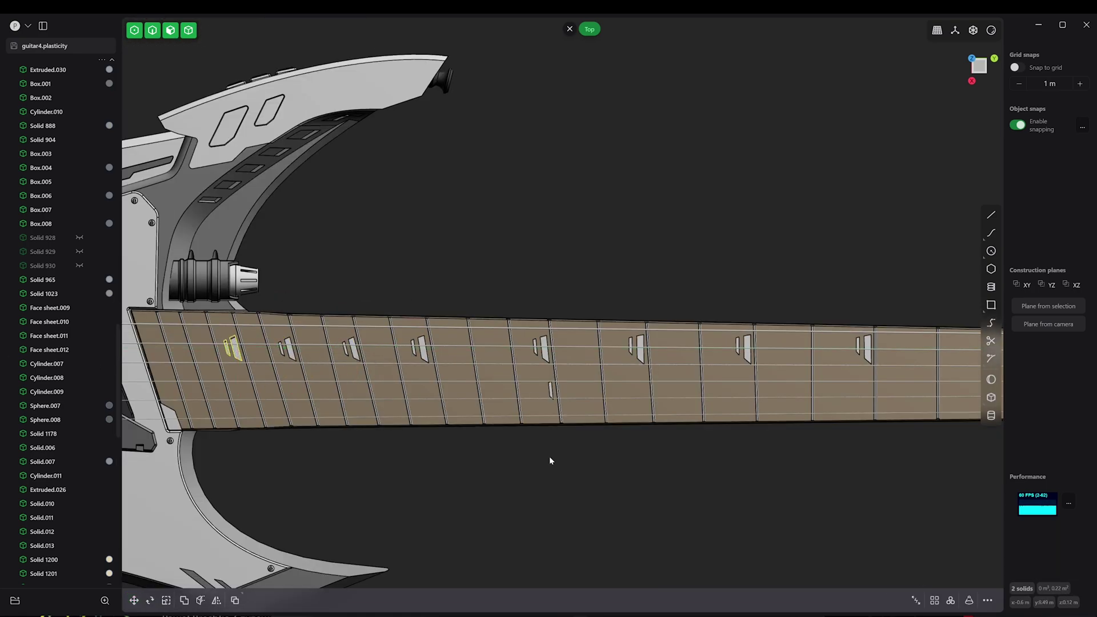